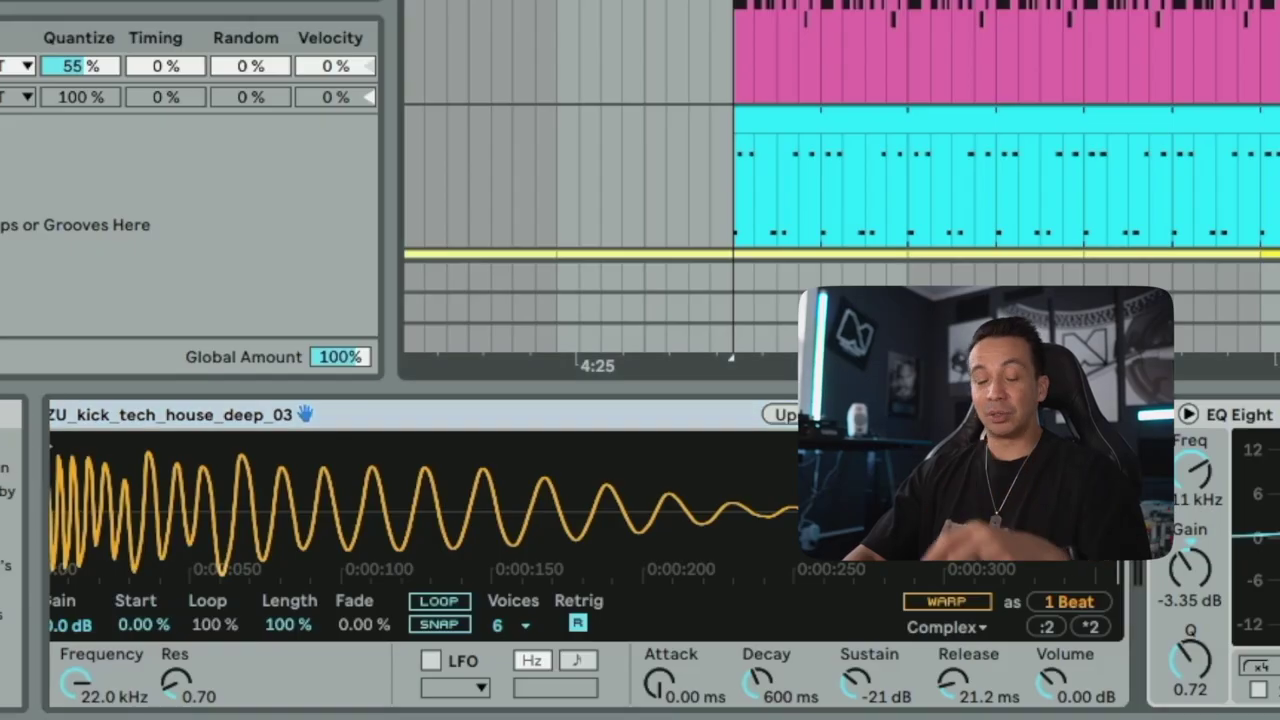
# Solo the Kick track and test its bypassed 135 Hz low-cut EQ Eight by enabling it and bypassing it again
pyautogui.click(1150, 203)
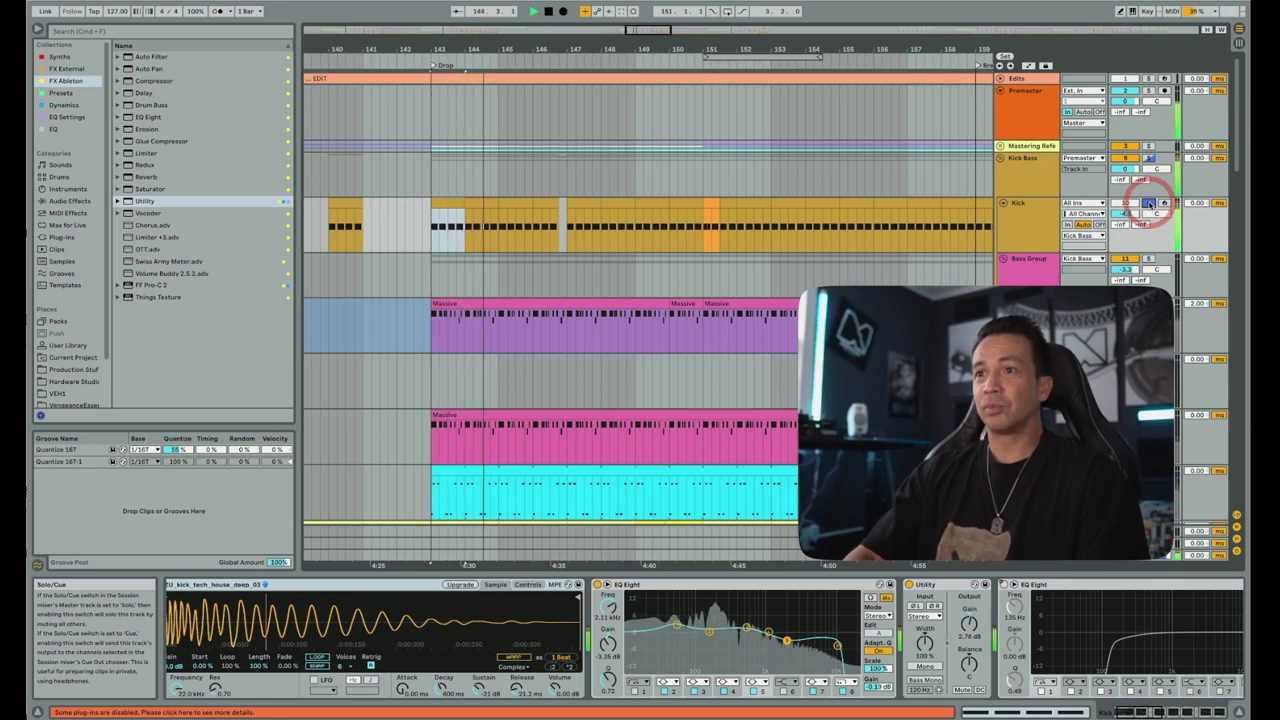
pyautogui.click(675, 625)
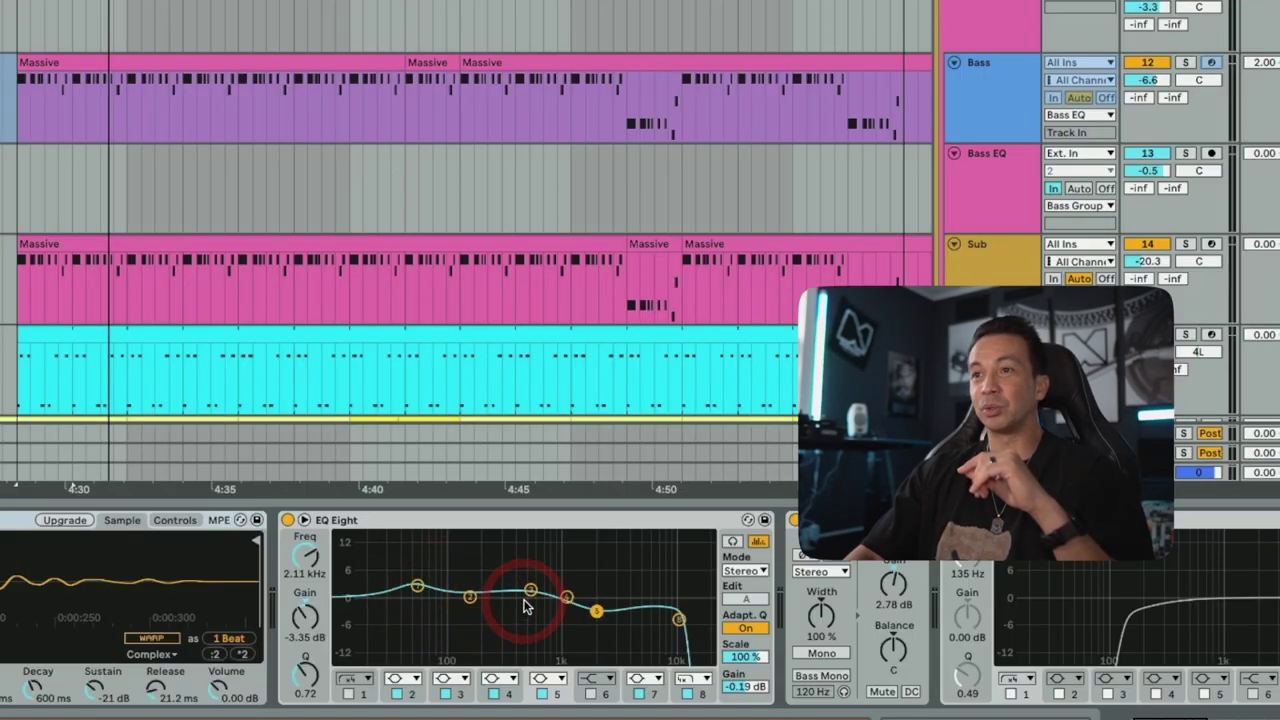
pyautogui.hscroll(10, 650, 610)
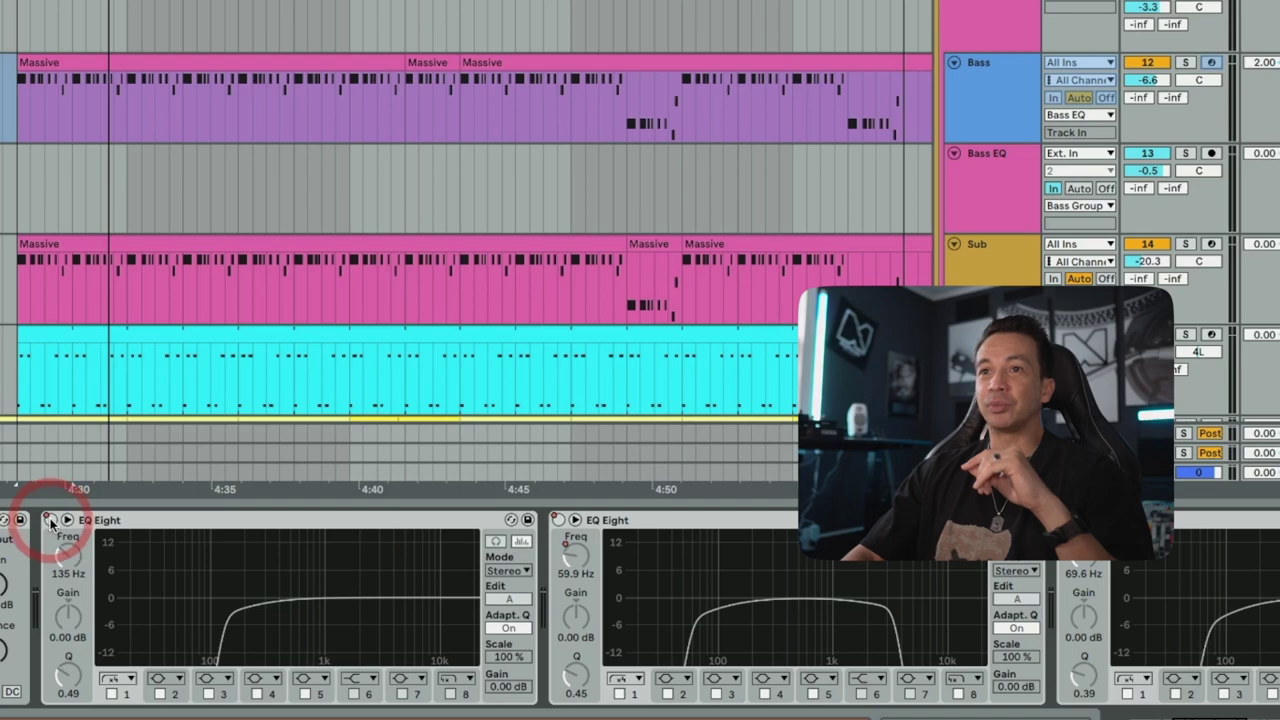
pyautogui.click(49, 520)
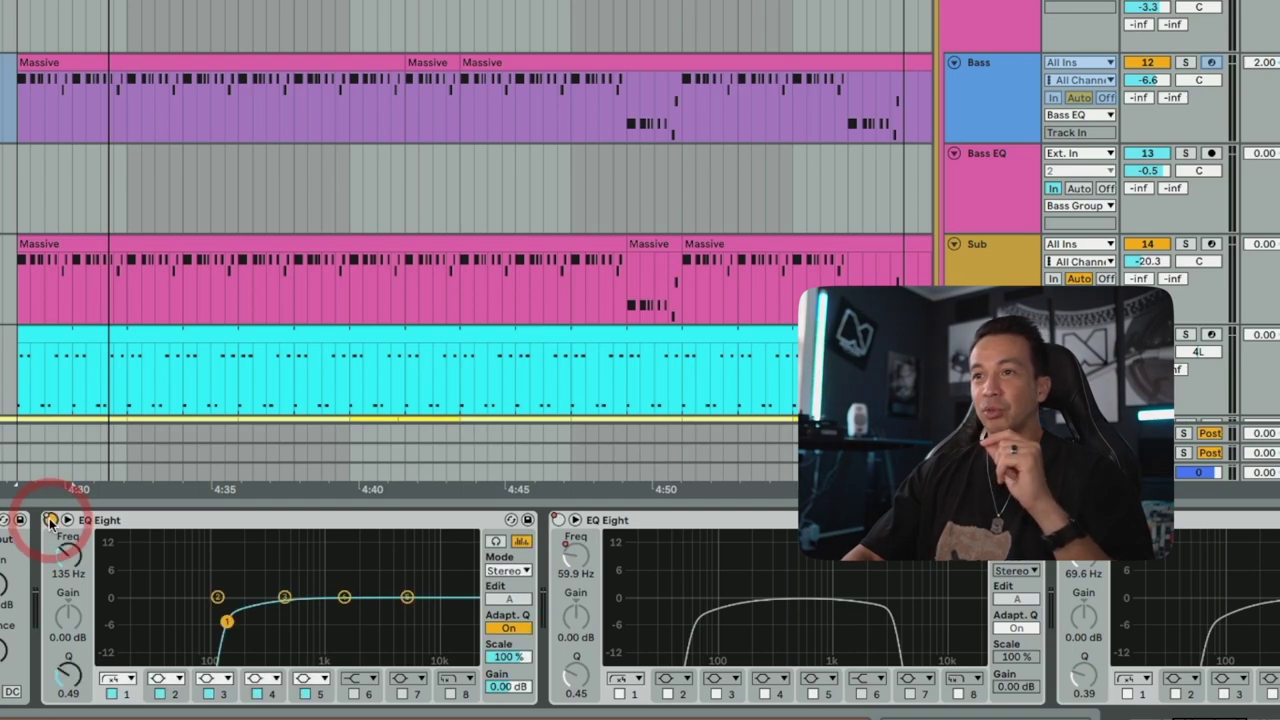
pyautogui.click(49, 520)
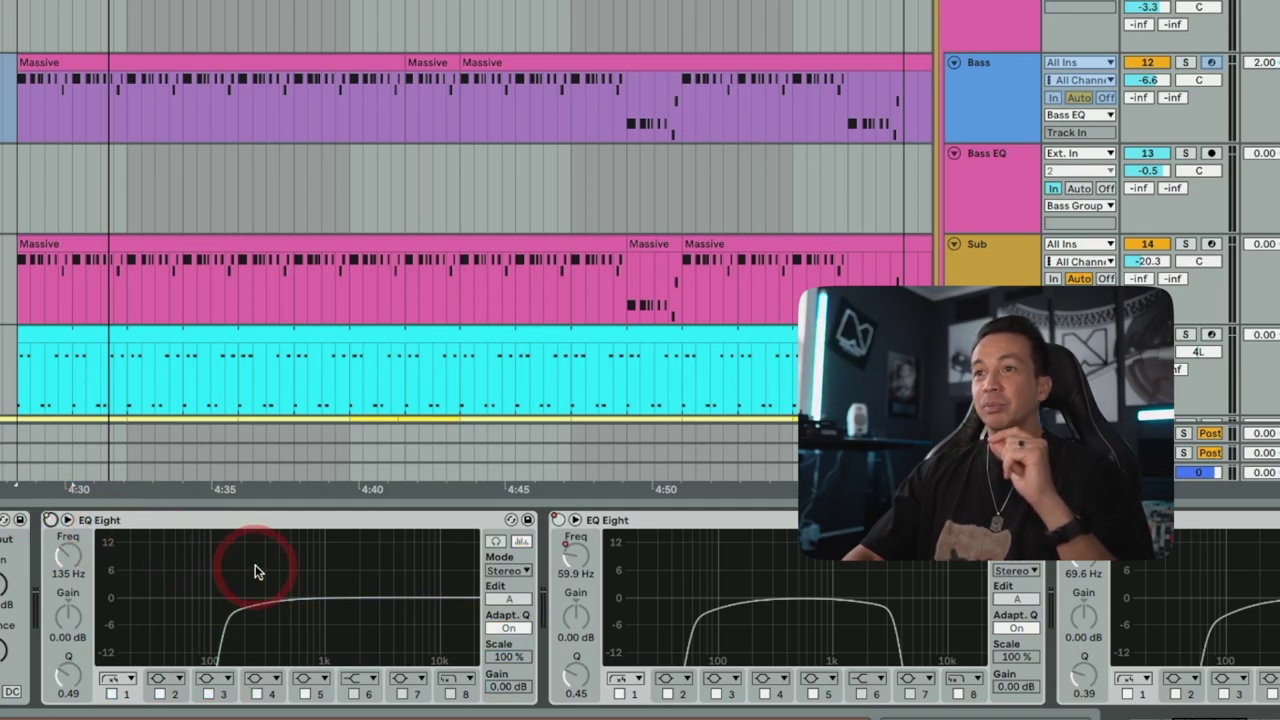
# Inspect the 66.7 Hz and 111 Hz EQ Eight devices at the end of the kick's device chain
pyautogui.hscroll(4, 255, 570)
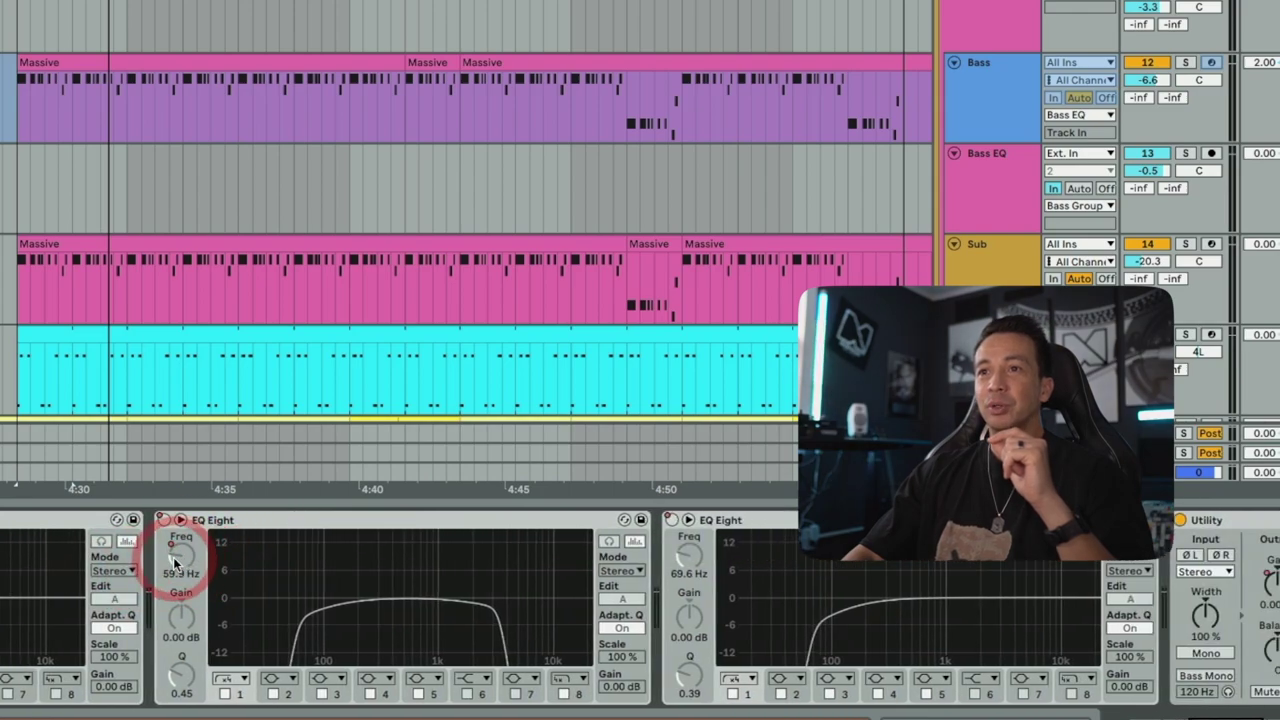
pyautogui.click(373, 573)
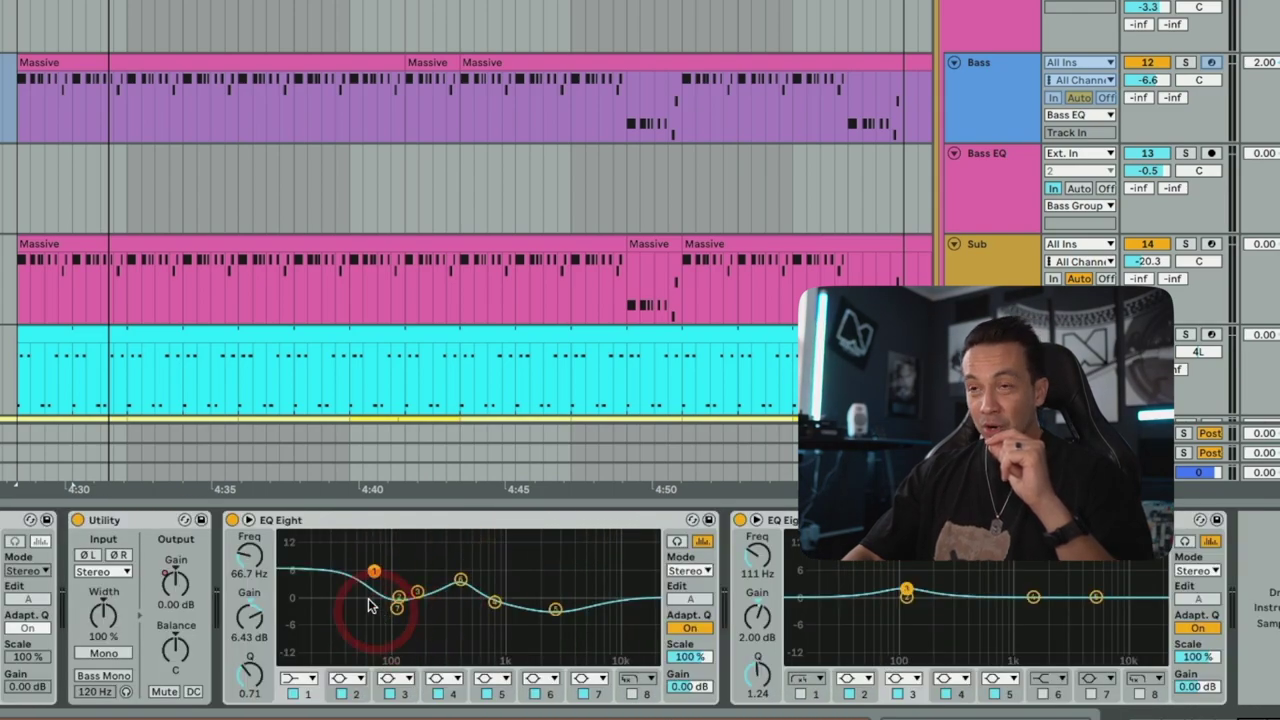
pyautogui.click(908, 588)
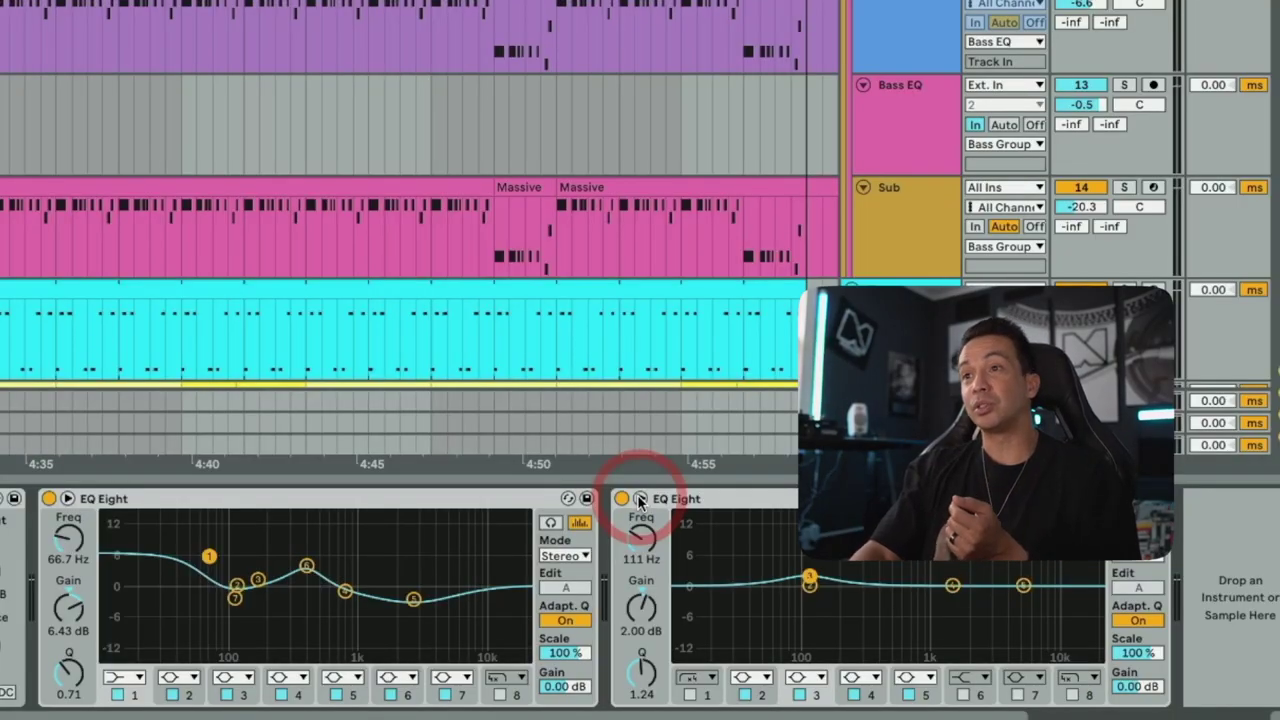
pyautogui.rightClick(640, 500)
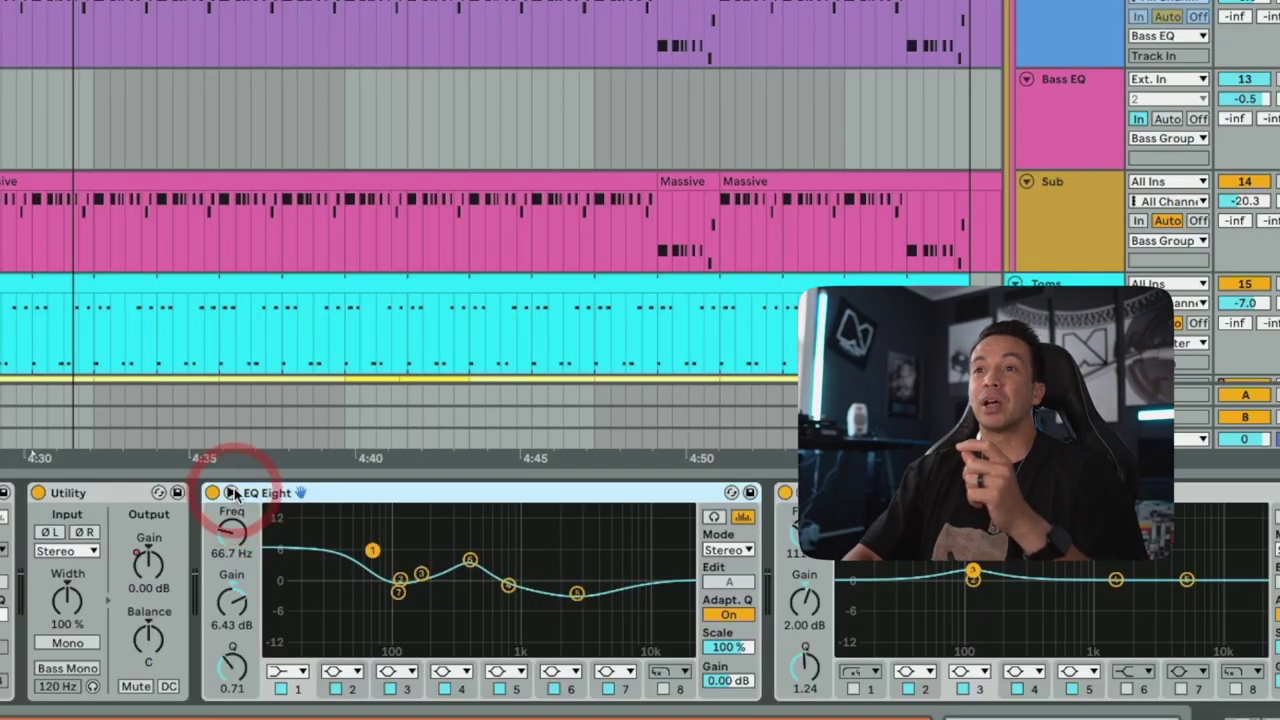
pyautogui.rightClick(590, 586)
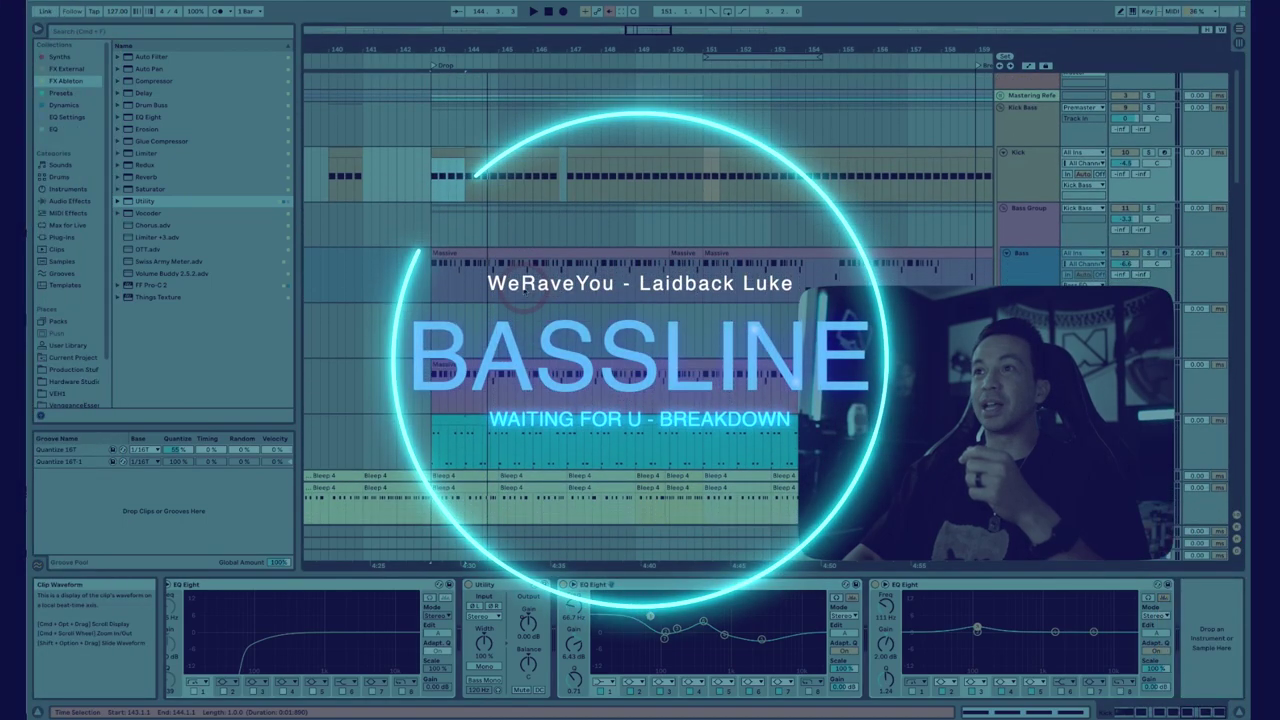
# Show the preset browser of the Massive synth on the Kick track and filter the sounds by the Bass type
pyautogui.scroll(-1, 524, 284)
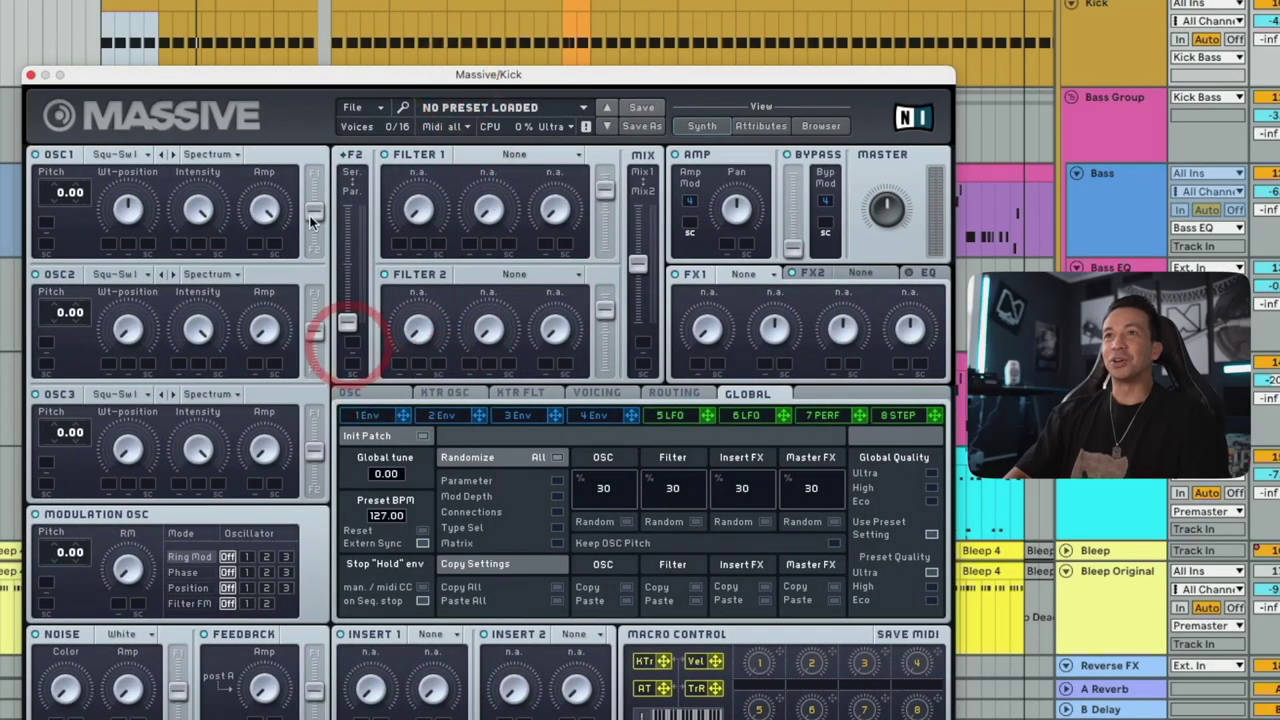
pyautogui.click(552, 180)
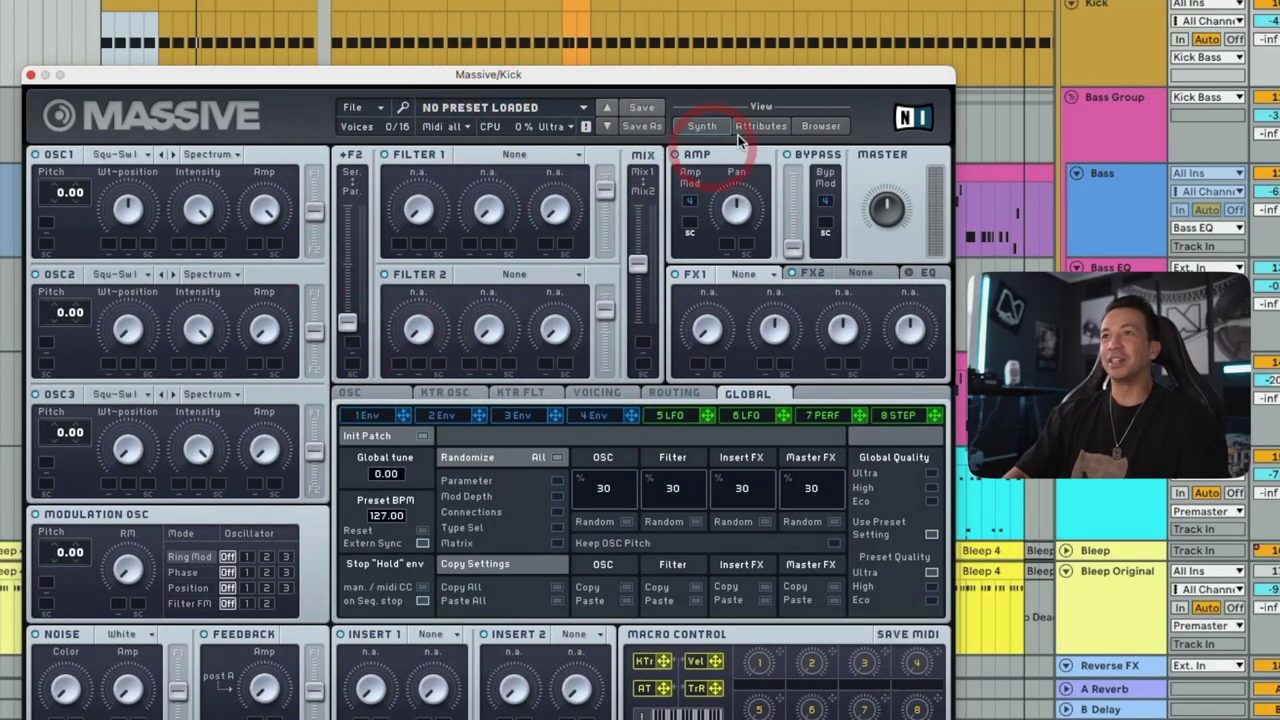
pyautogui.click(820, 126)
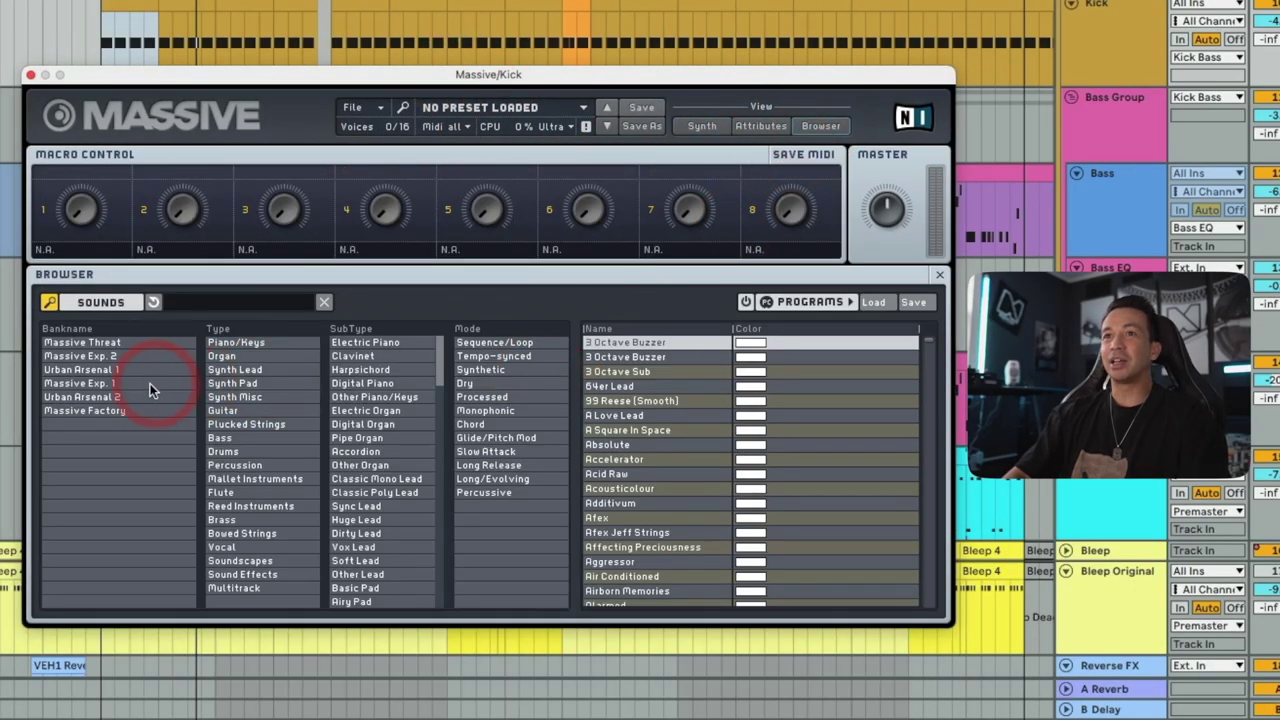
pyautogui.click(222, 438)
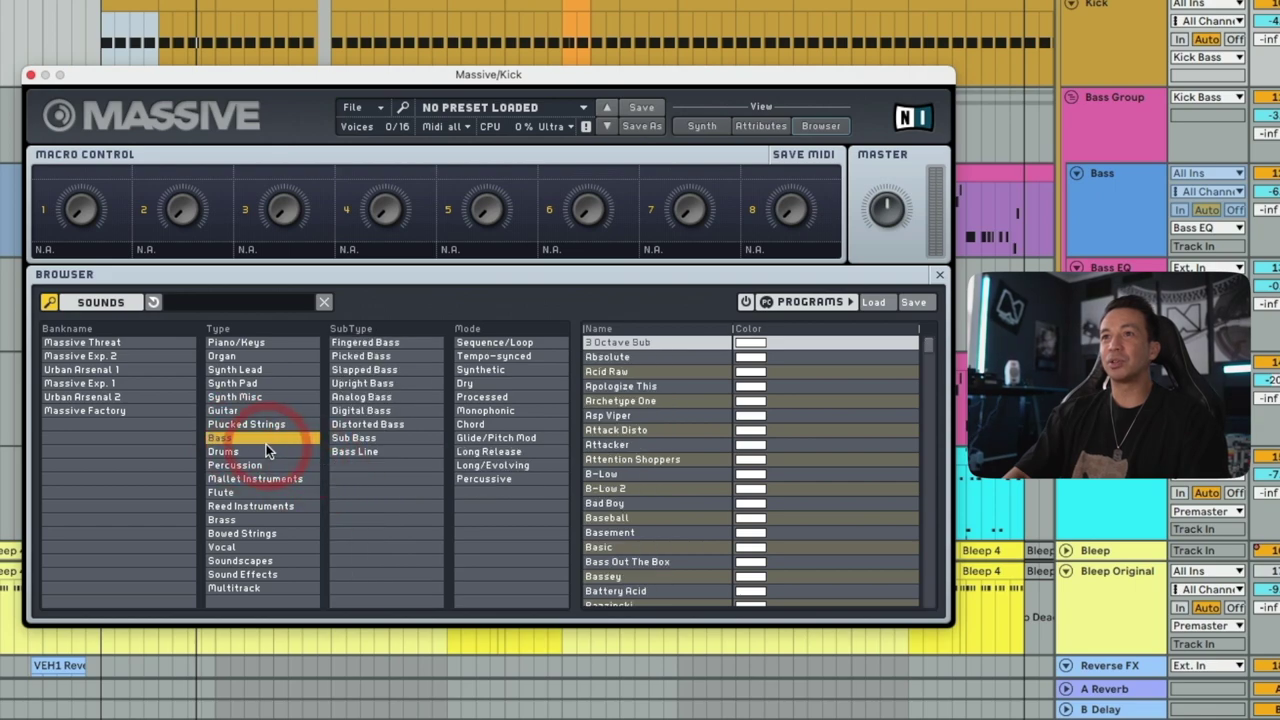
# Look through Massive's bass presets, picking out entries such as Fallen Angelinas2 and Feedback Bass
pyautogui.scroll(-15, 740, 405)
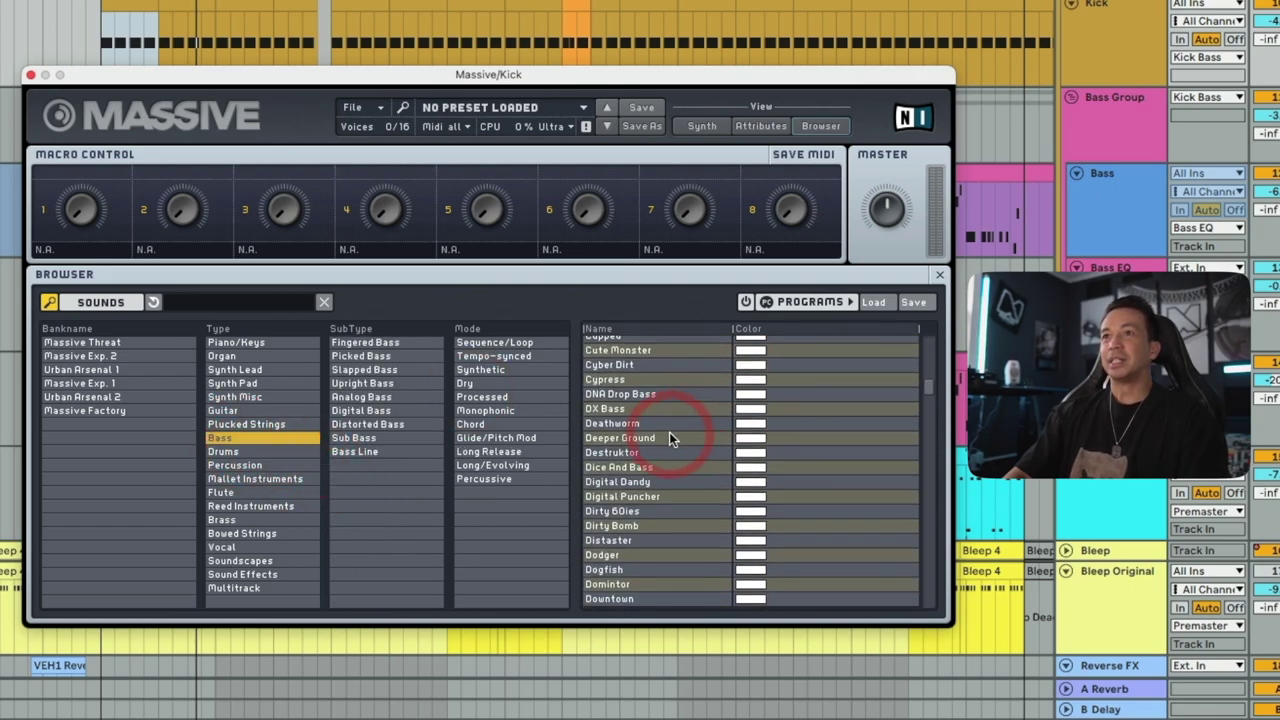
pyautogui.scroll(-10, 666, 486)
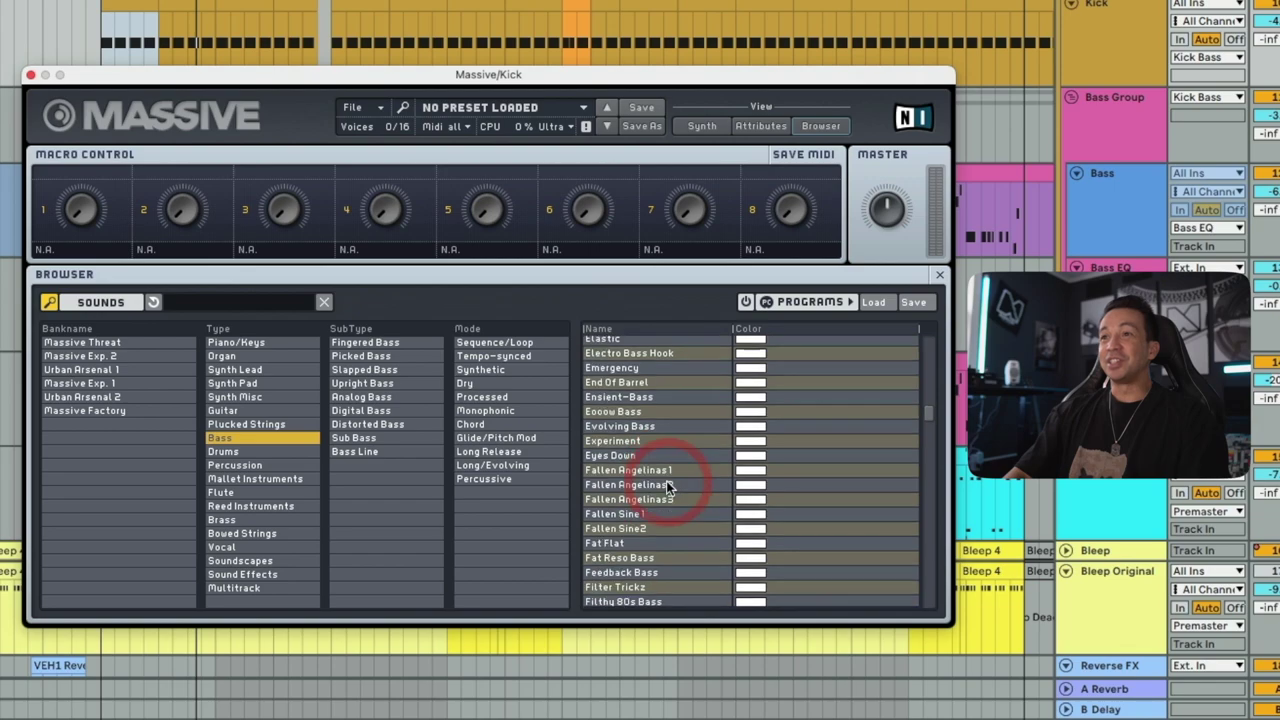
pyautogui.scroll(-1, 658, 540)
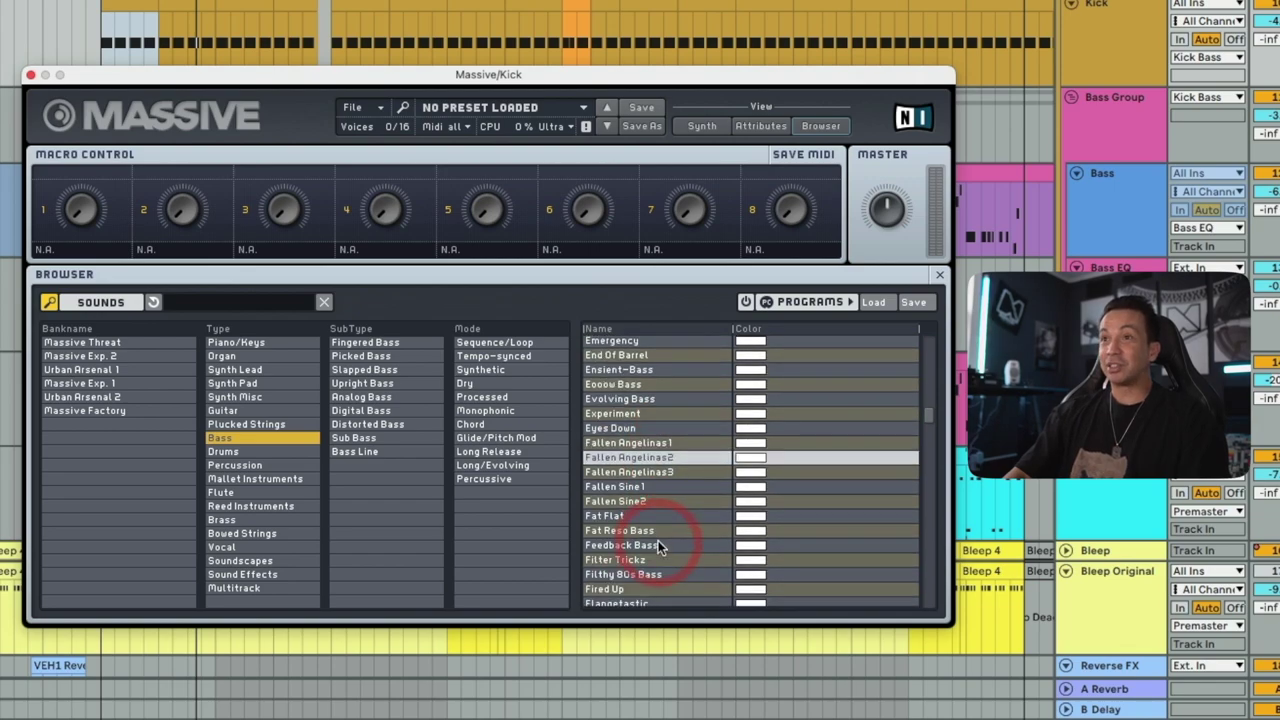
pyautogui.click(660, 545)
pyautogui.scroll(-5, 660, 545)
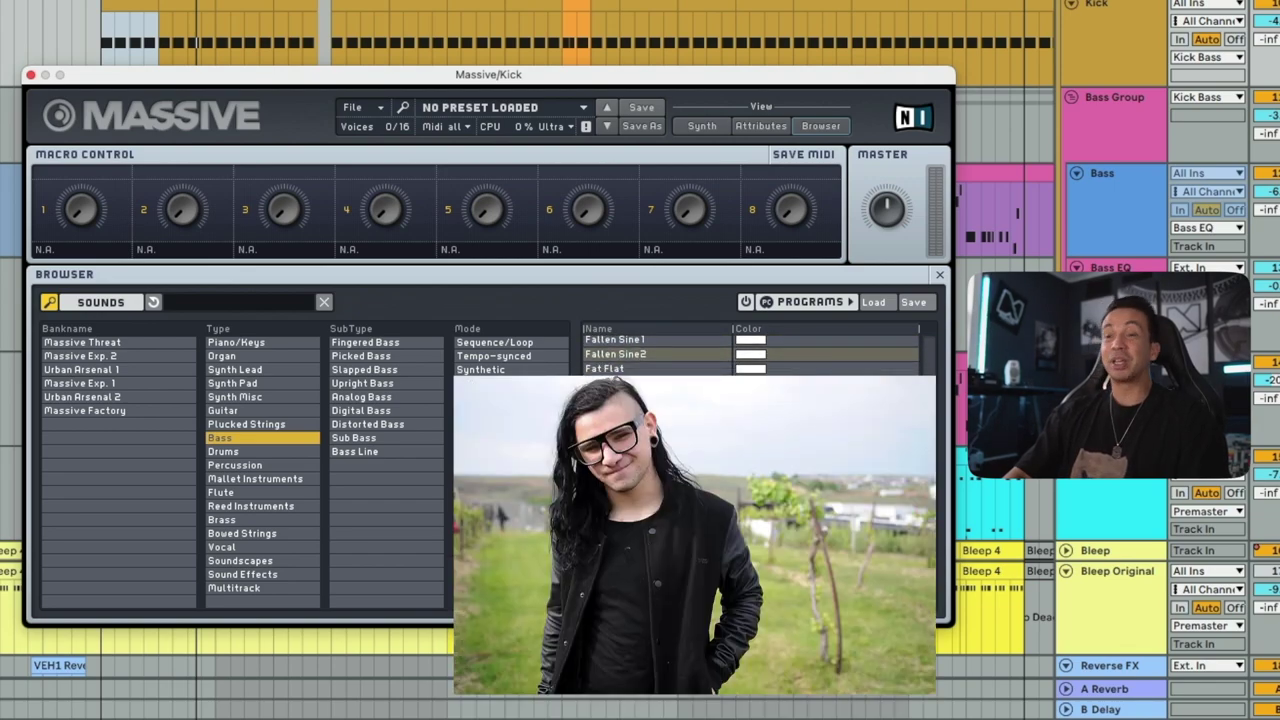
pyautogui.scroll(-5, 665, 493)
pyautogui.click(665, 493)
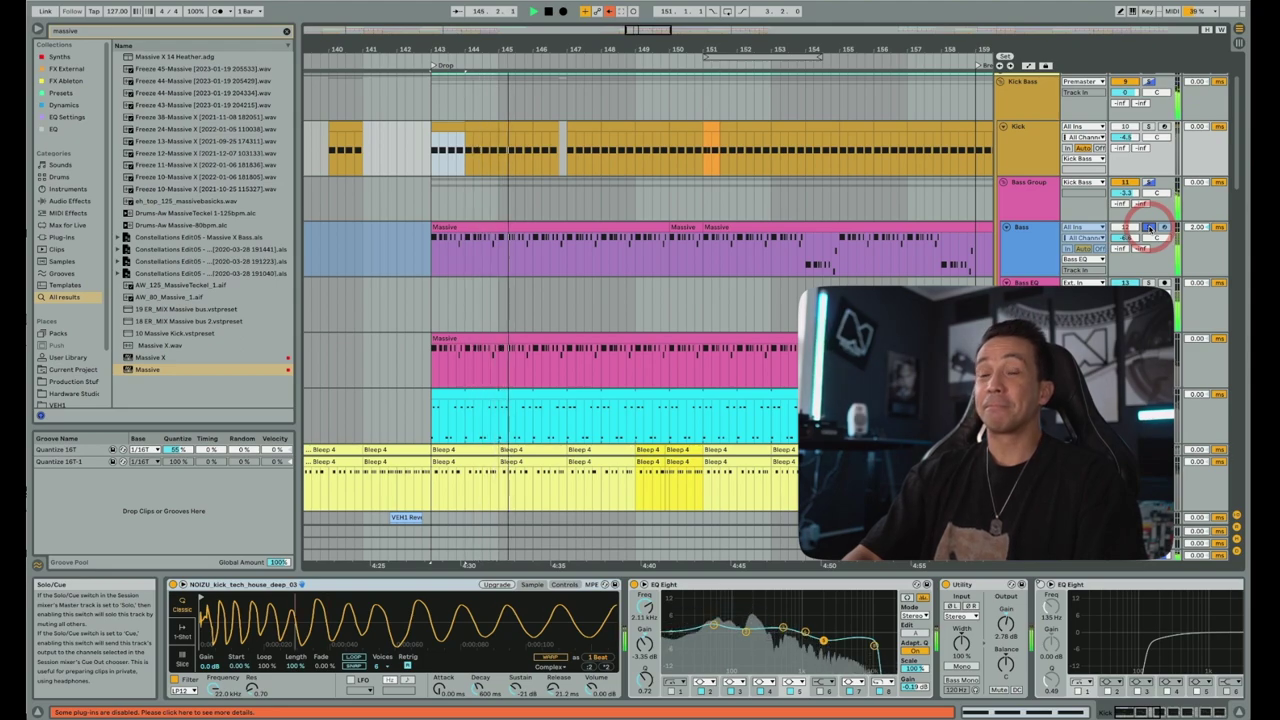
# Stop playback and open the Sylenth1 instrument on the Sub track after reviewing its two EQ Eight devices
pyautogui.press('space')
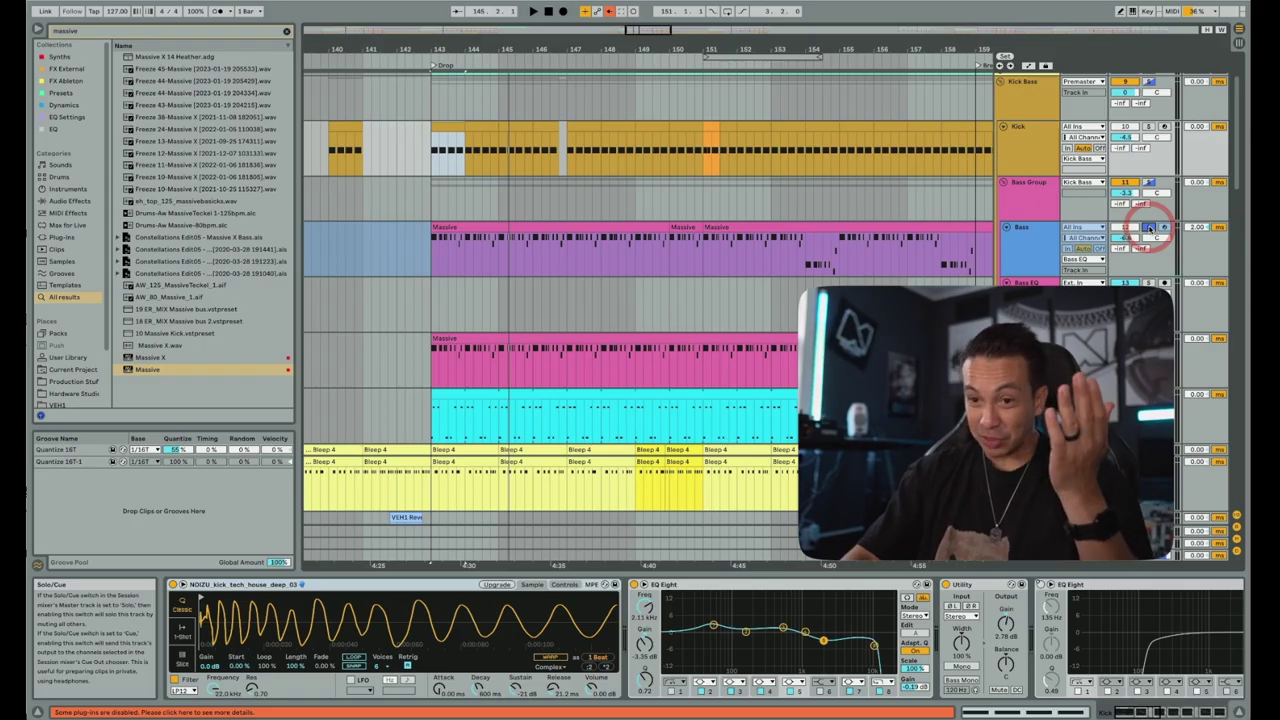
pyautogui.click(1141, 343)
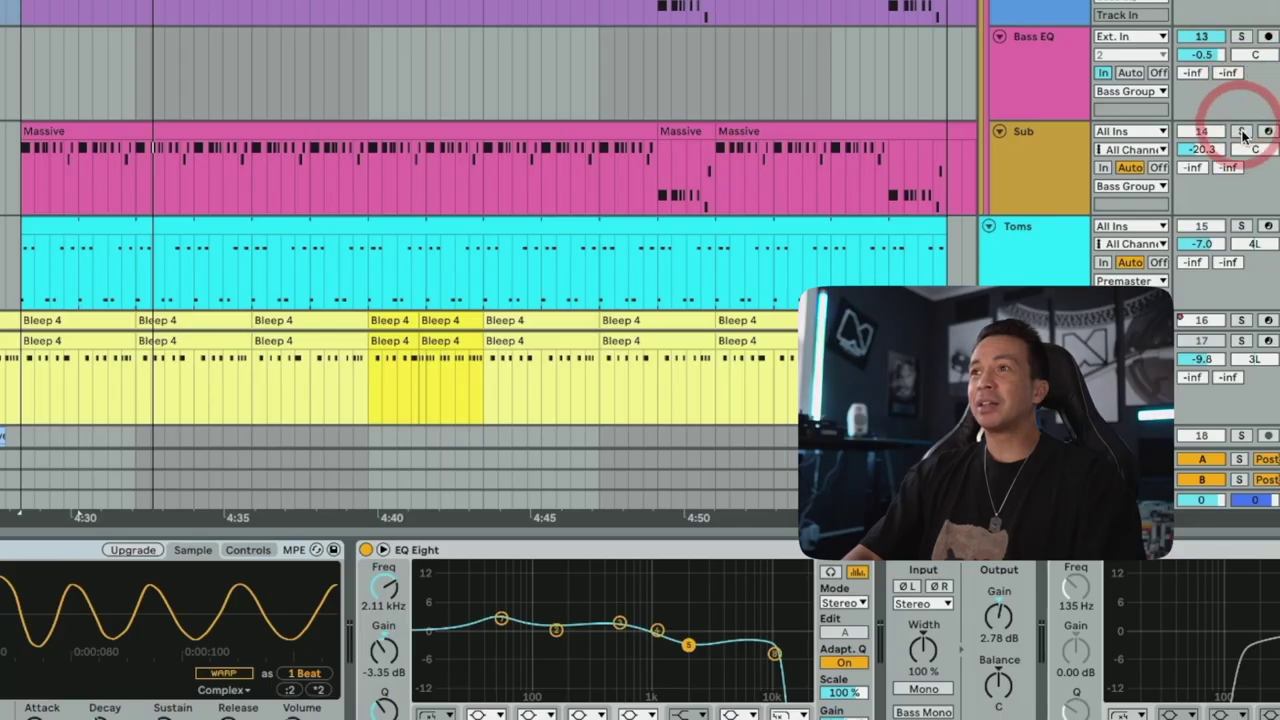
pyautogui.click(1031, 153)
pyautogui.click(667, 630)
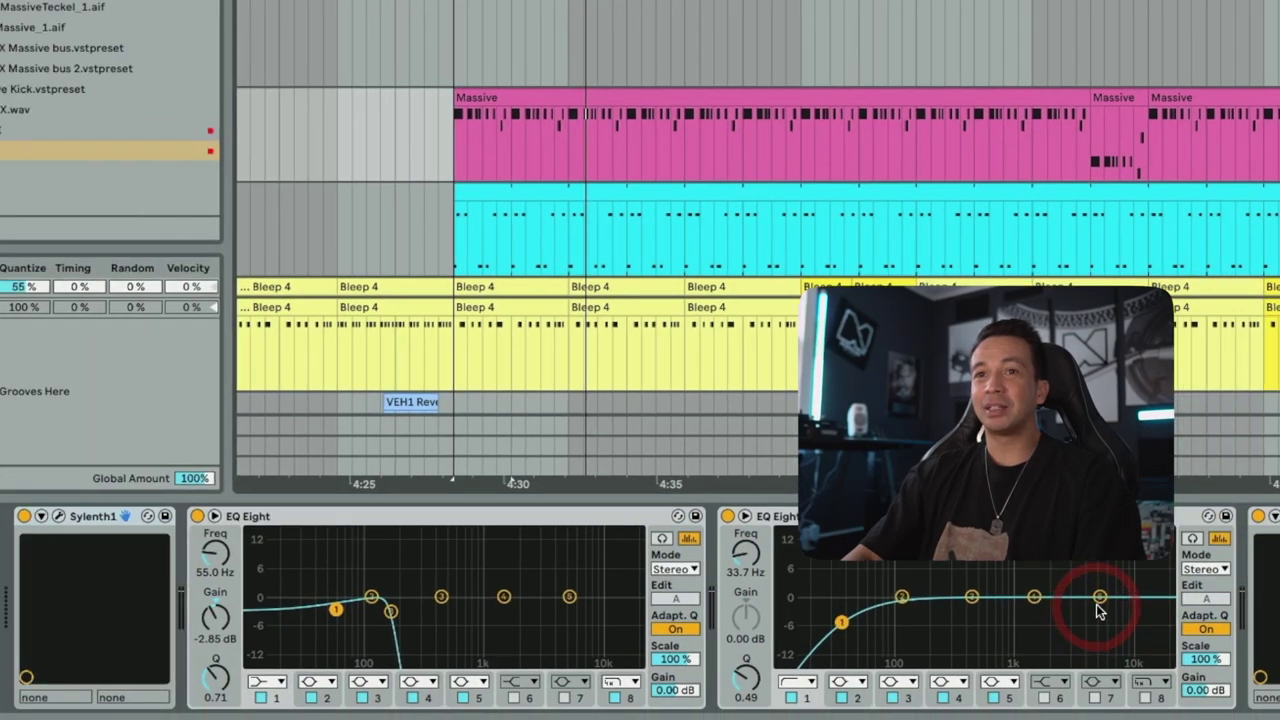
pyautogui.click(58, 516)
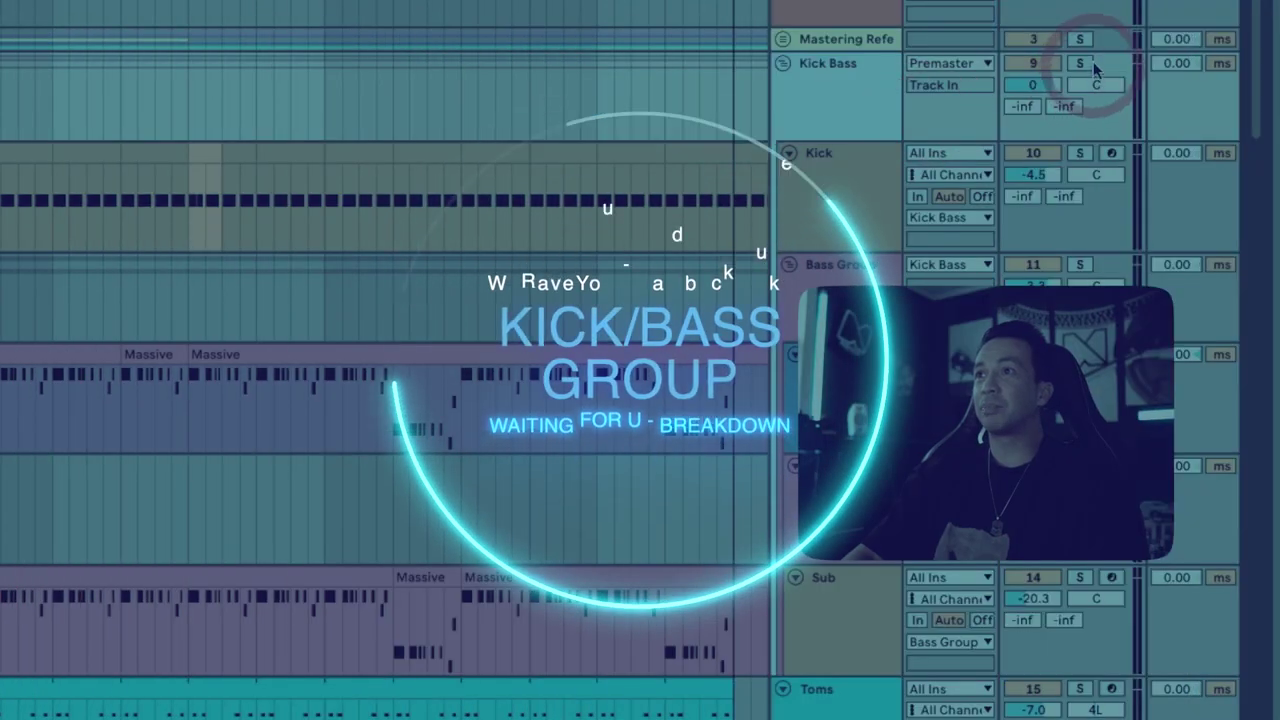
# Solo the Kick Bass group and open the FabFilter Saturn 2 plug-in on the Bass Group
pyautogui.click(1086, 62)
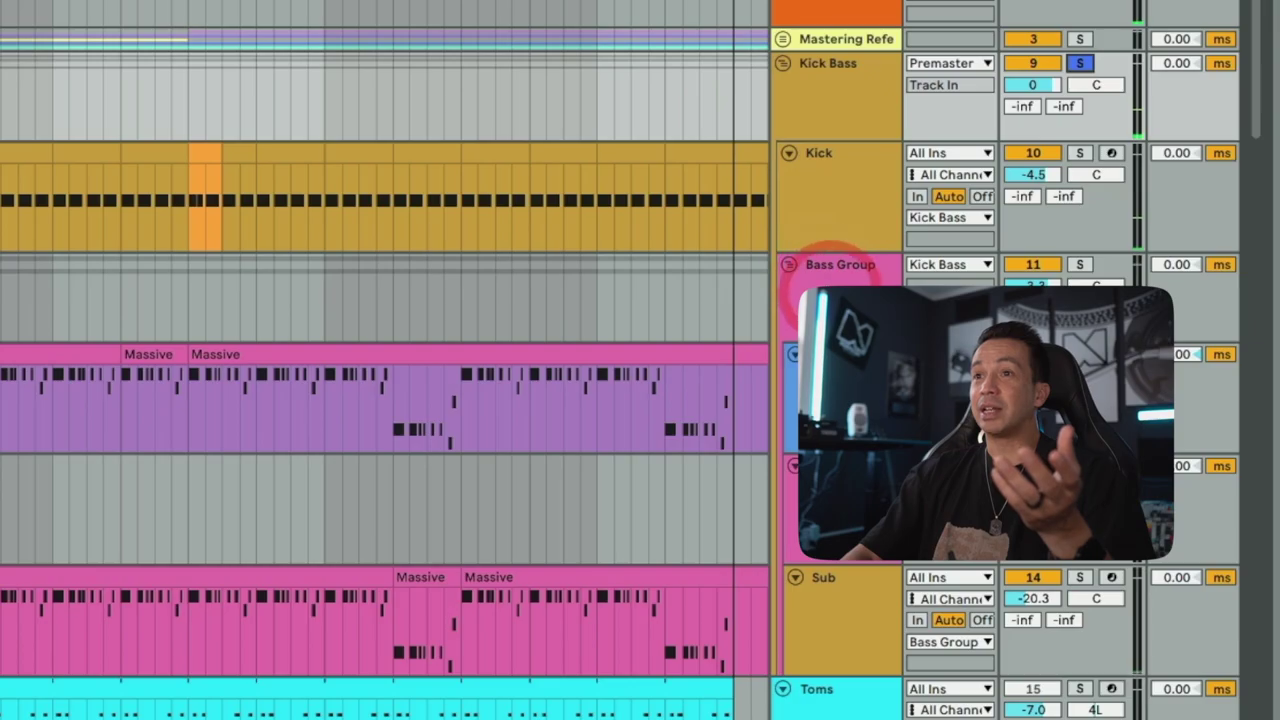
pyautogui.click(818, 272)
pyautogui.click(578, 612)
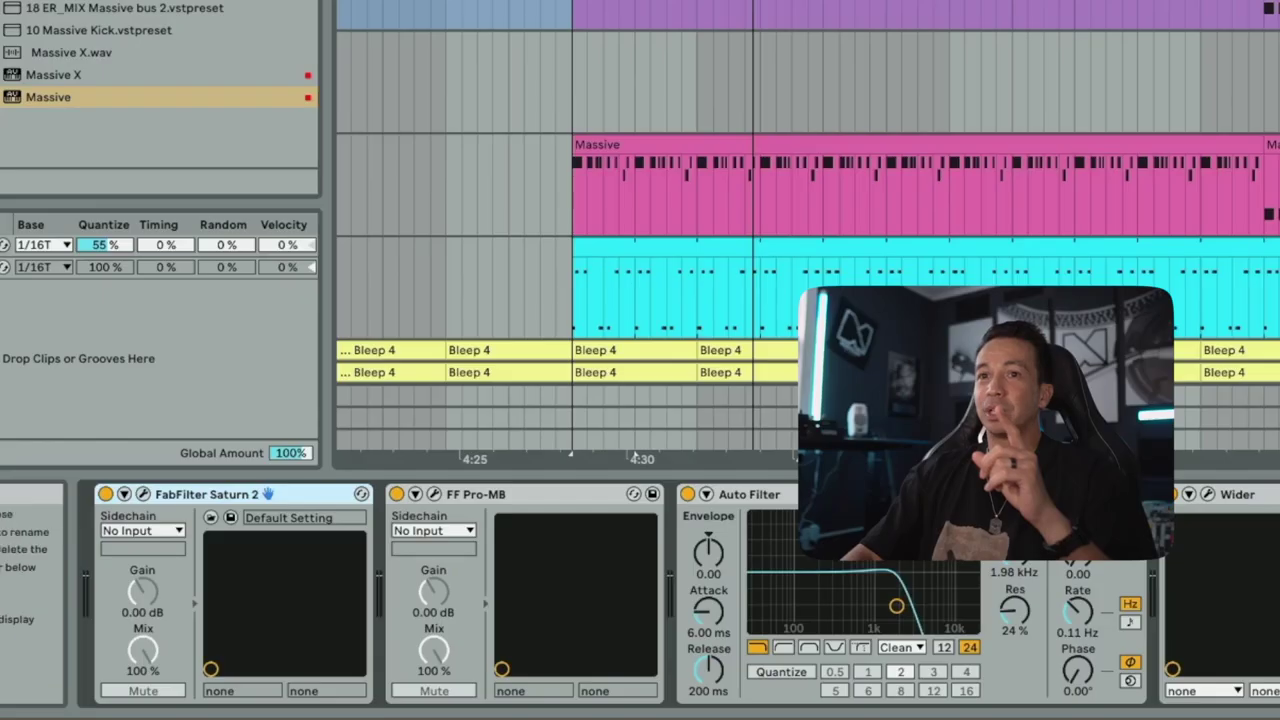
pyautogui.click(378, 370)
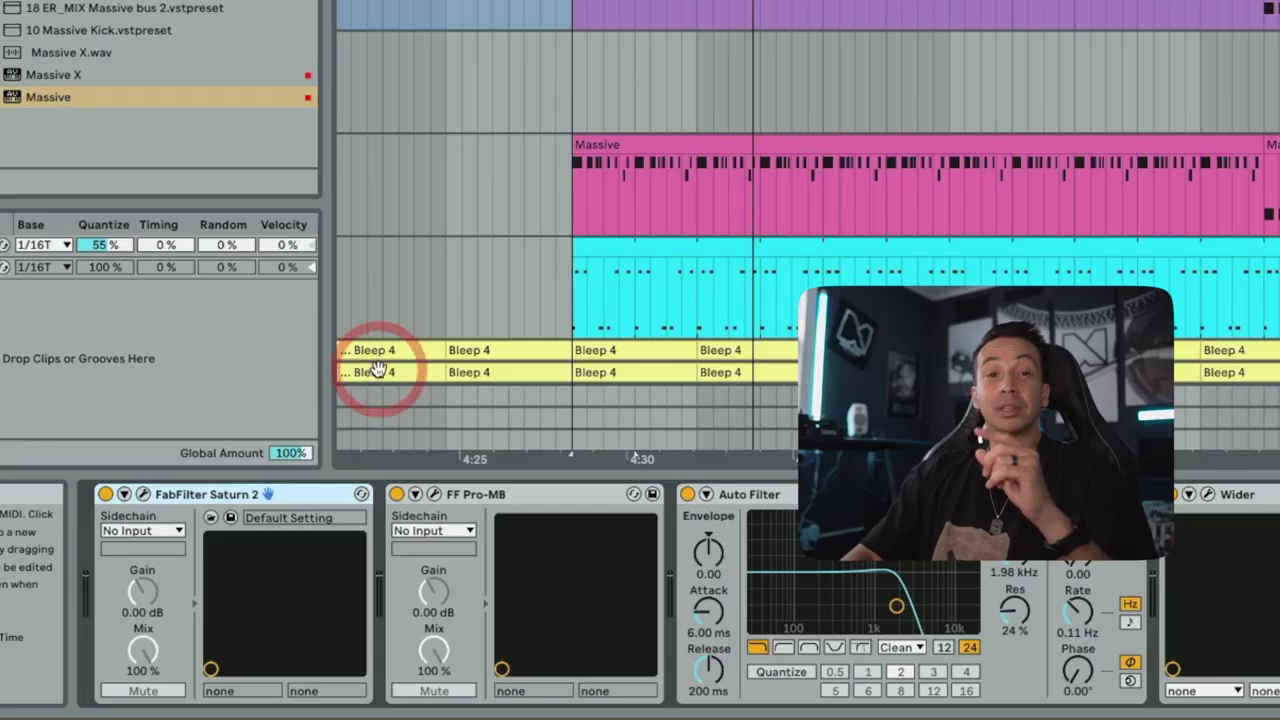
pyautogui.click(143, 495)
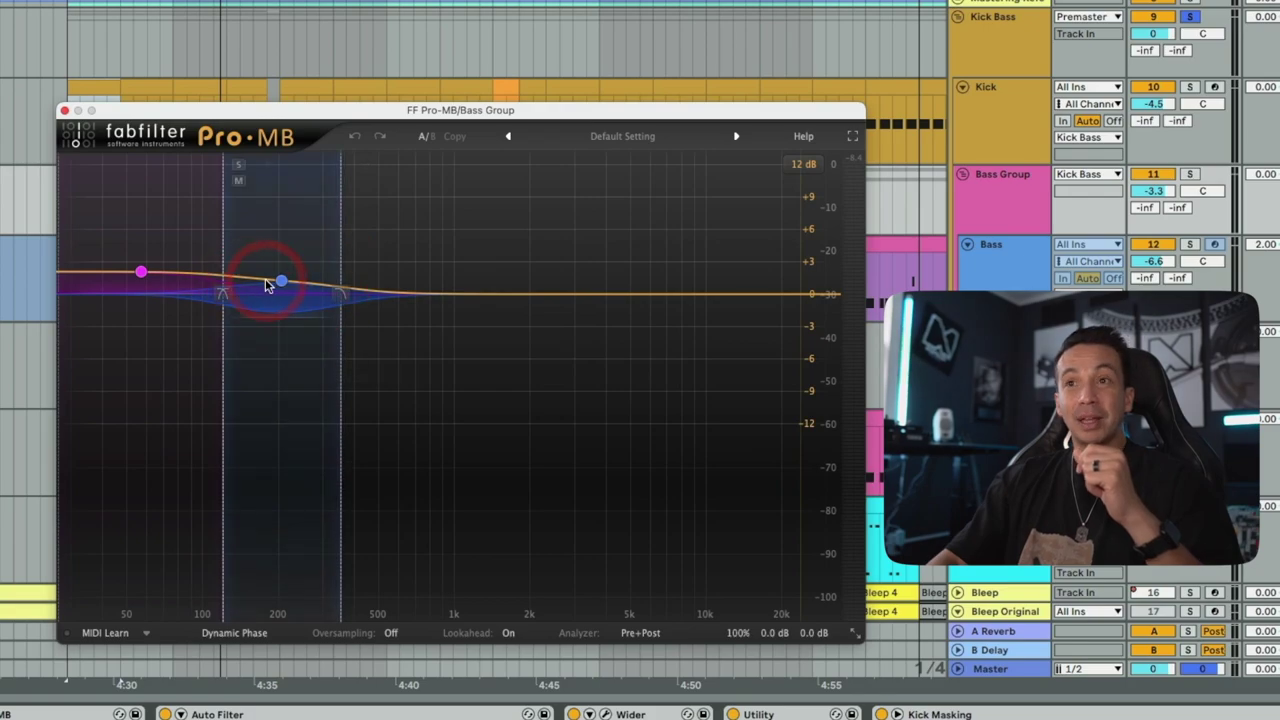
# Play the bass through the Pro-MB plug-in to examine its second band, and close the plug-in window
pyautogui.press('space')
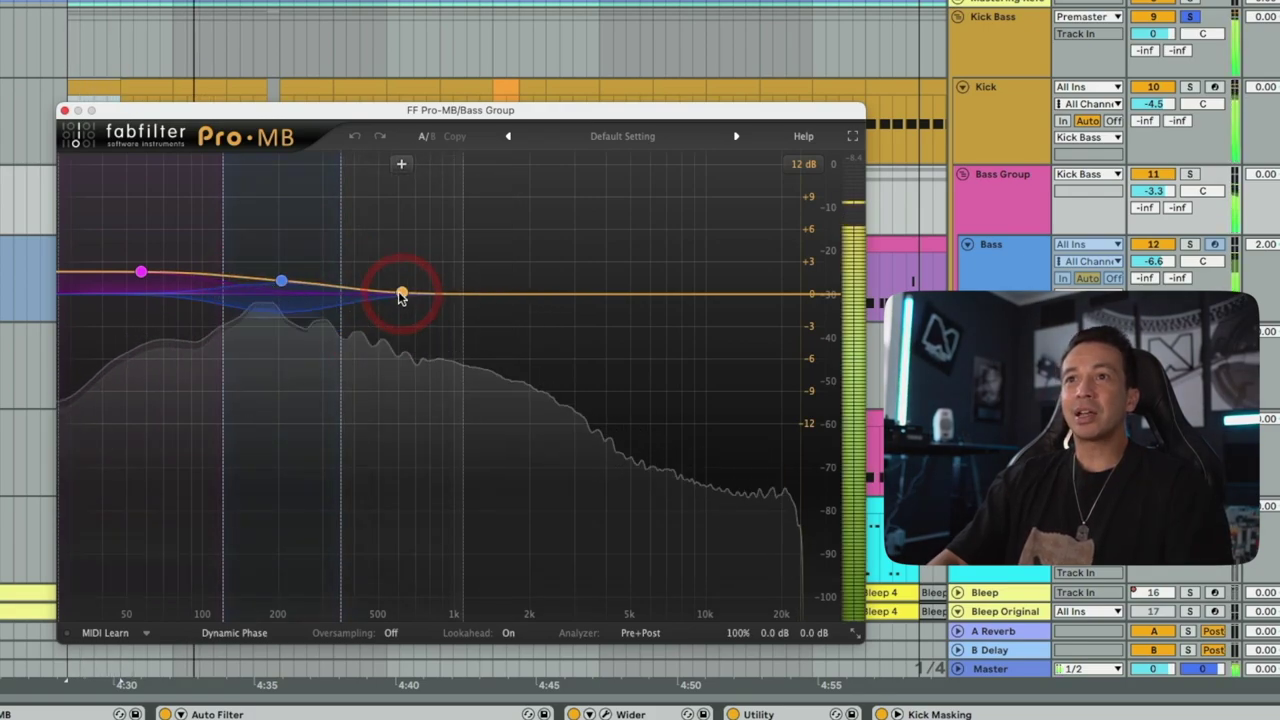
pyautogui.moveTo(286, 285)
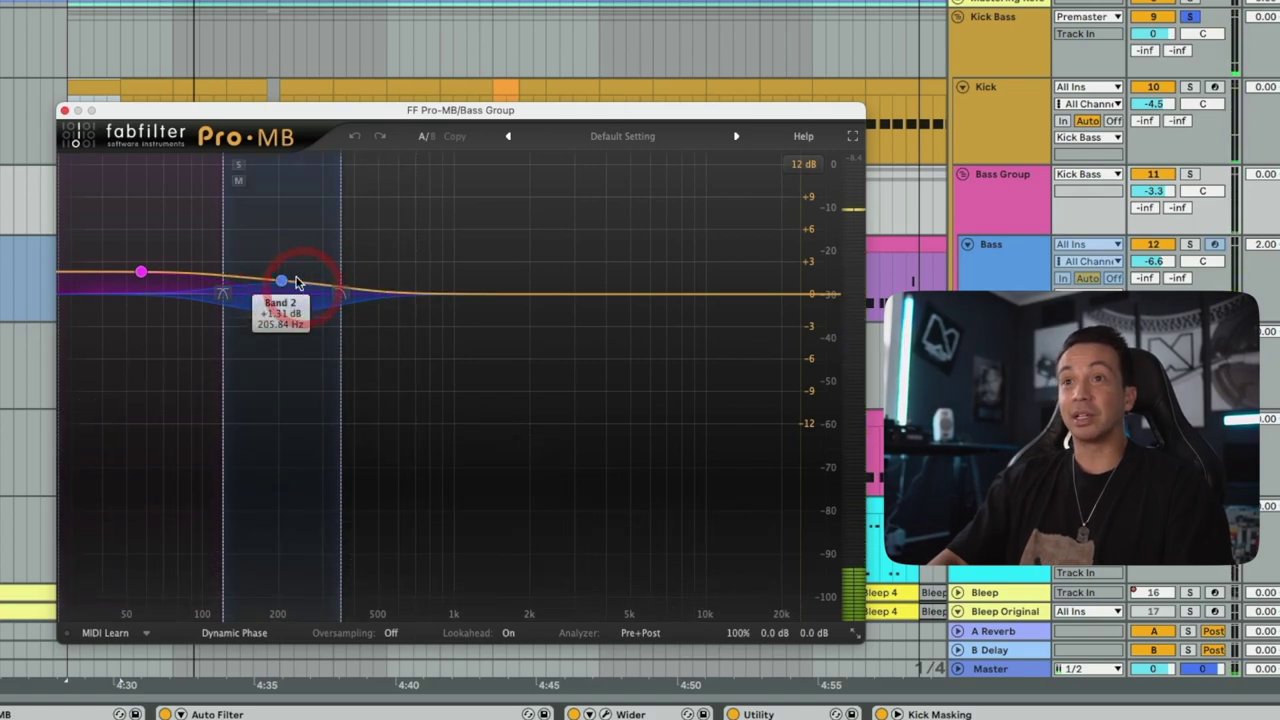
pyautogui.click(64, 111)
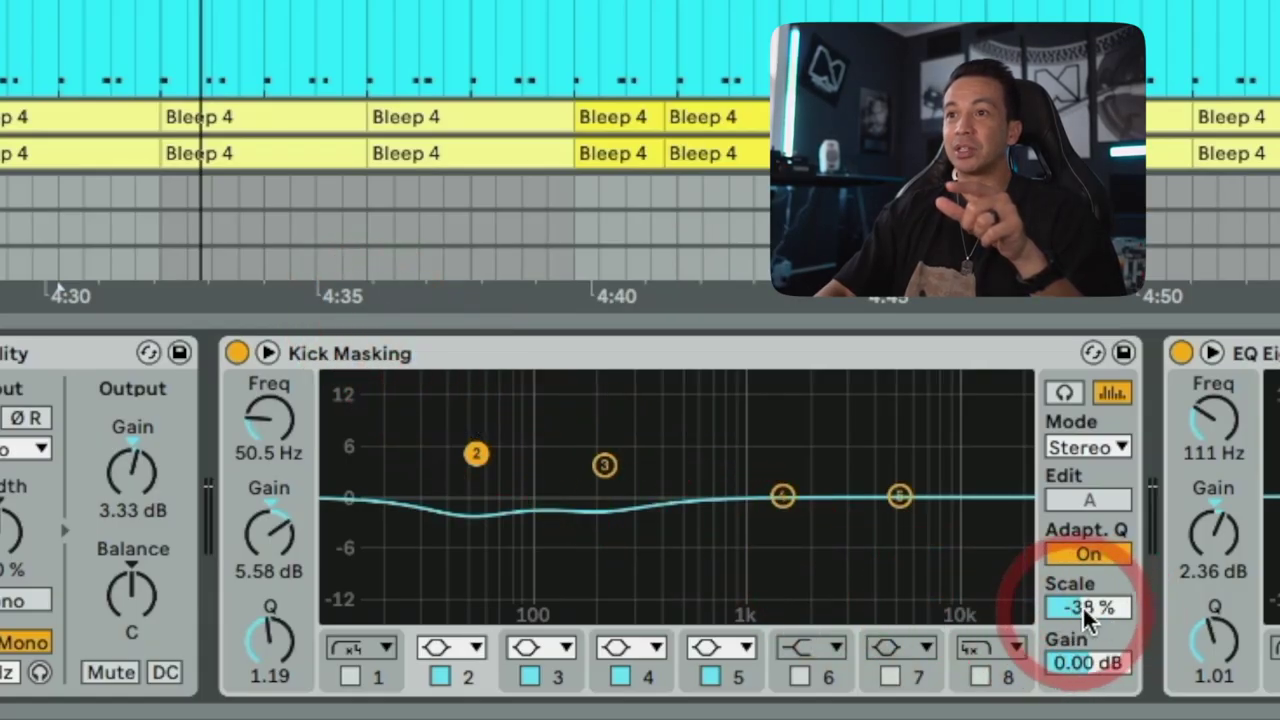
# Demonstrate the Kick Masking EQ's scale by raising it to 53 % and 153 %, and return it to -38 %
pyautogui.moveTo(1087, 607); pyautogui.dragTo(1087, 545)
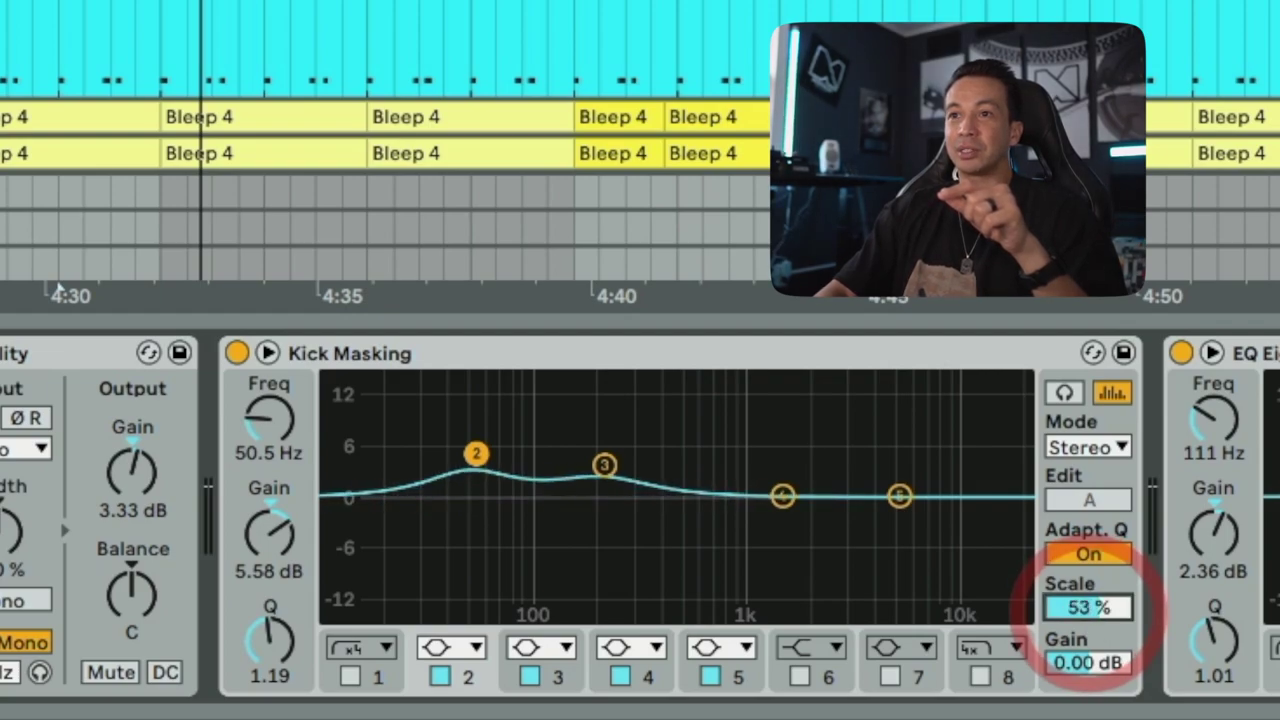
pyautogui.moveTo(1087, 607); pyautogui.dragTo(1087, 580)
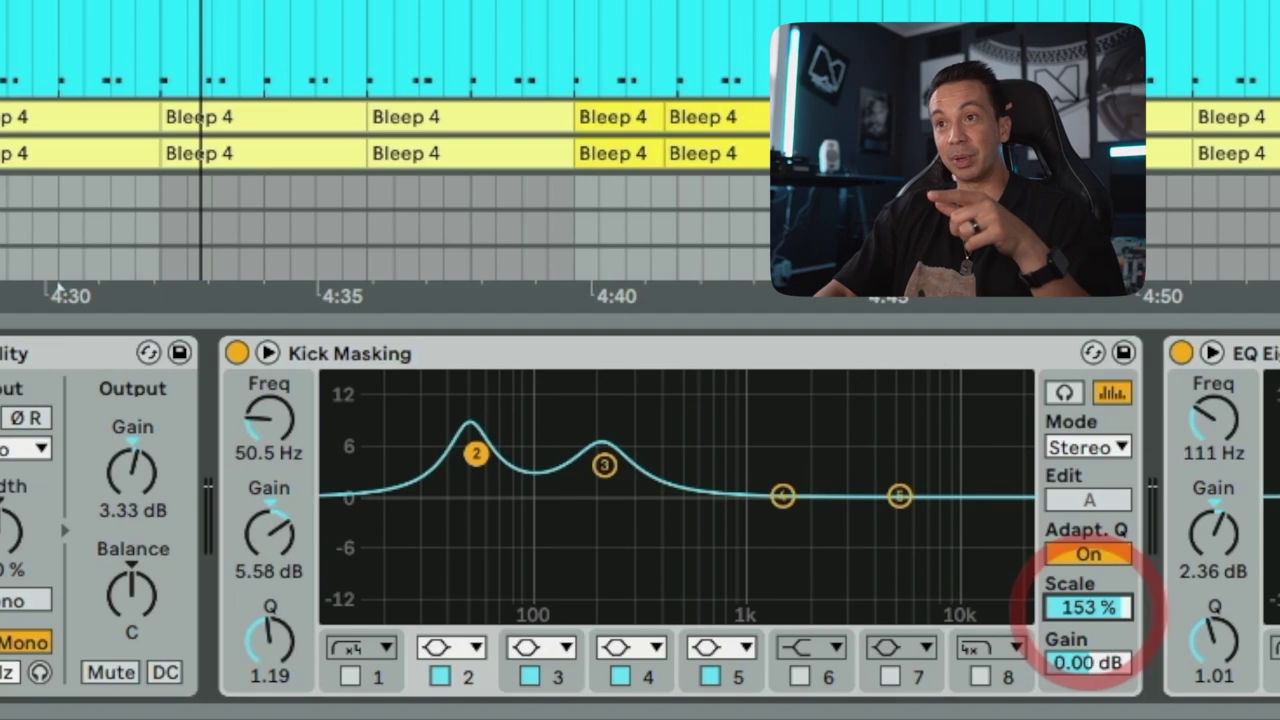
pyautogui.moveTo(1087, 607); pyautogui.dragTo(1087, 694)
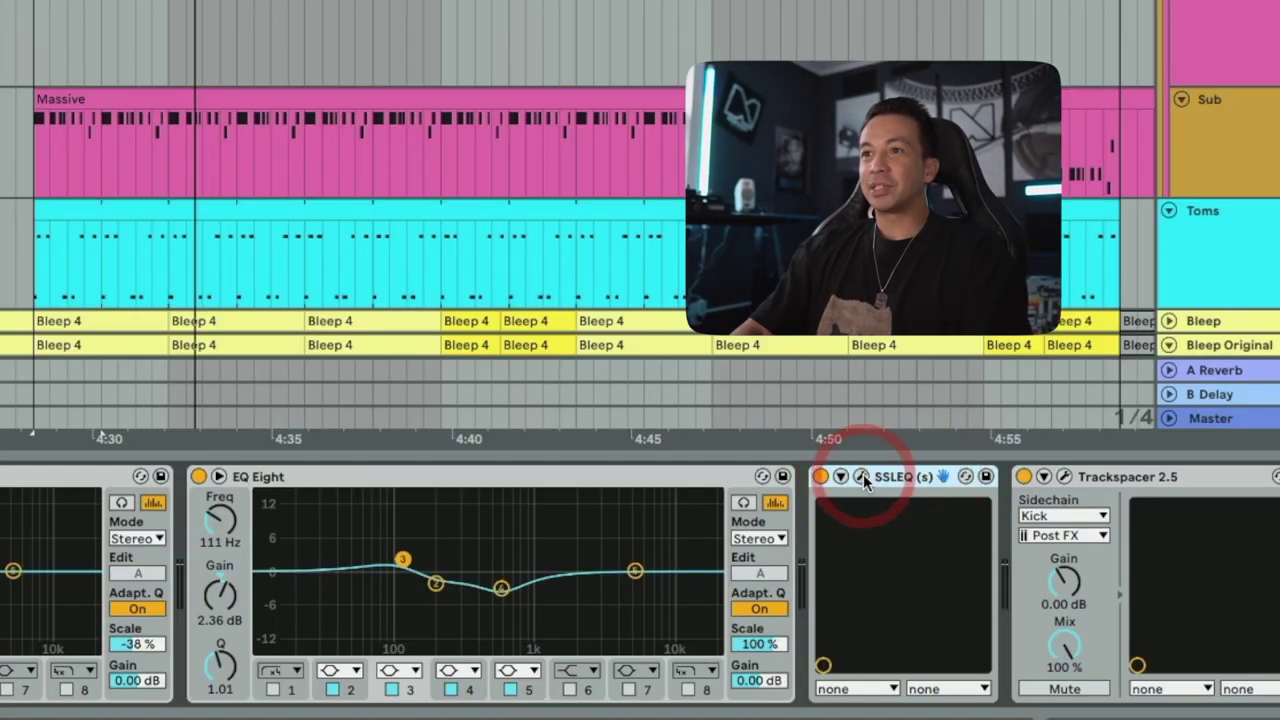
# Open the SSLEQ plug-in on the Bass Group and move its window into full view to examine the low-frequency band
pyautogui.click(861, 476)
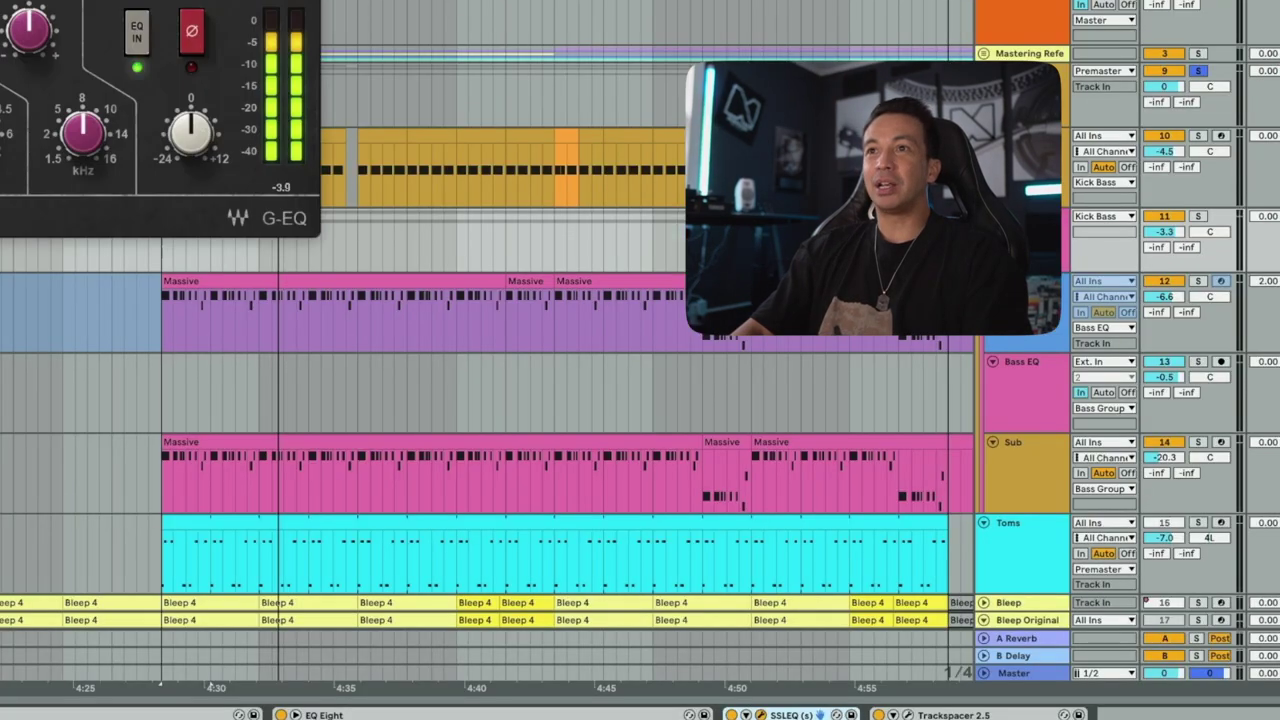
pyautogui.moveTo(60, 20); pyautogui.dragTo(492, 363)
pyautogui.click(385, 482)
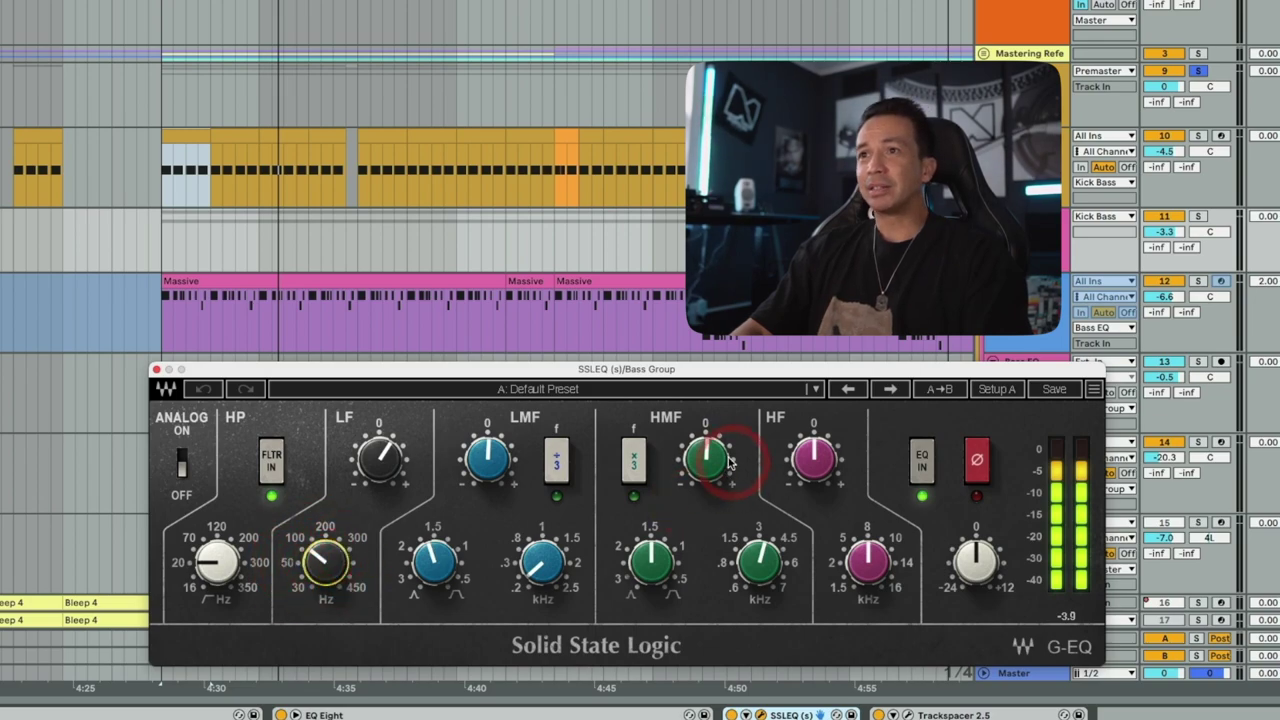
# Open Trackspacer 2.5 on the Bass Group and play the track to examine how it processes the bass with the Kick as sidechain
pyautogui.moveTo(712, 462); pyautogui.dragTo(713, 464)
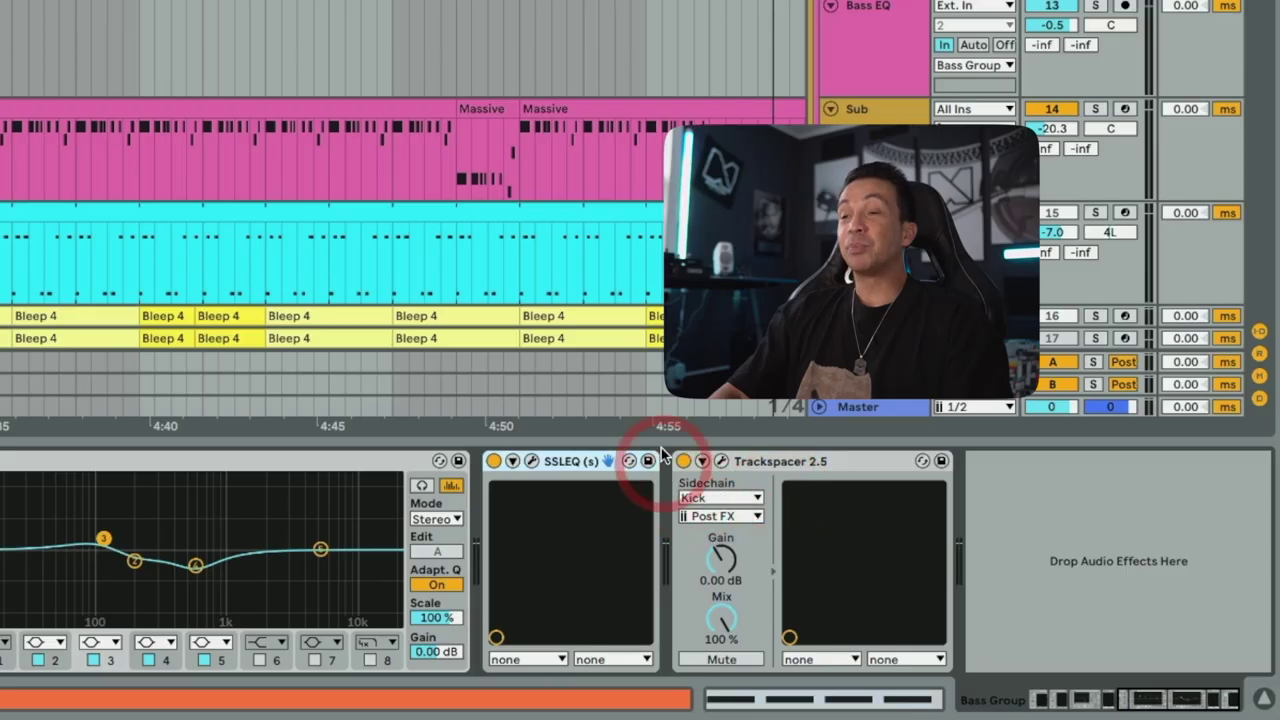
pyautogui.click(758, 516)
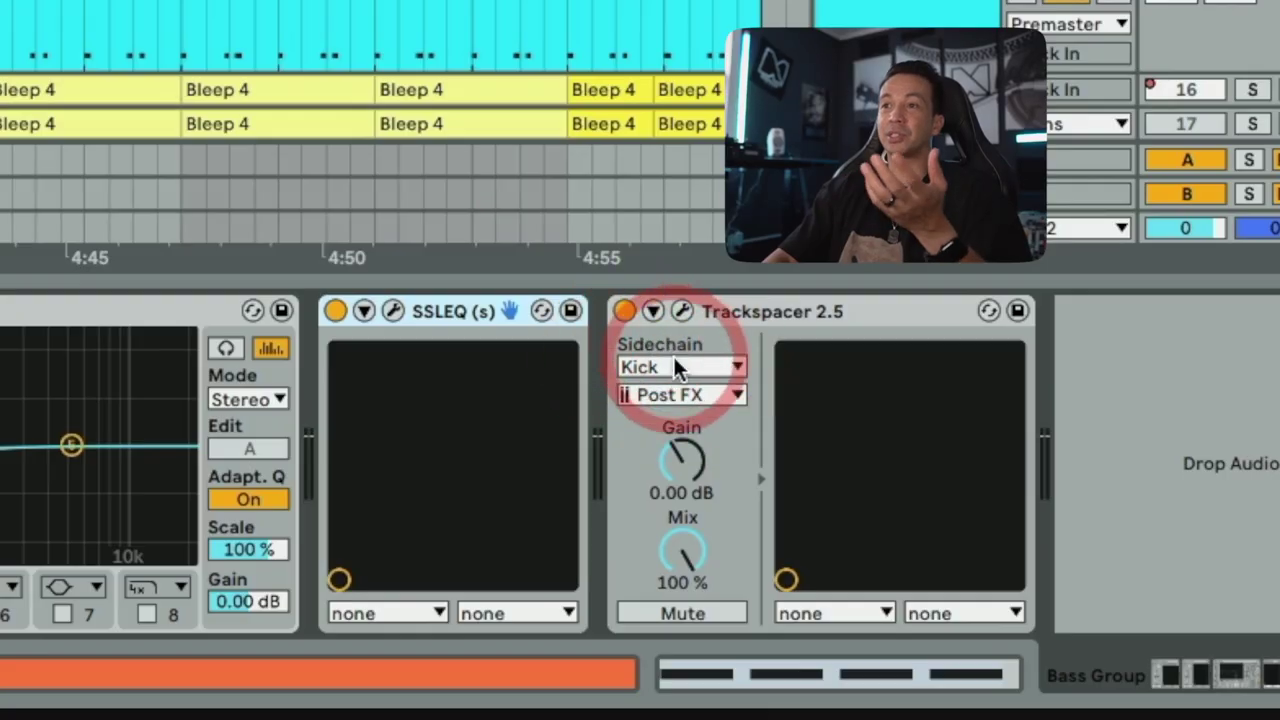
pyautogui.click(681, 311)
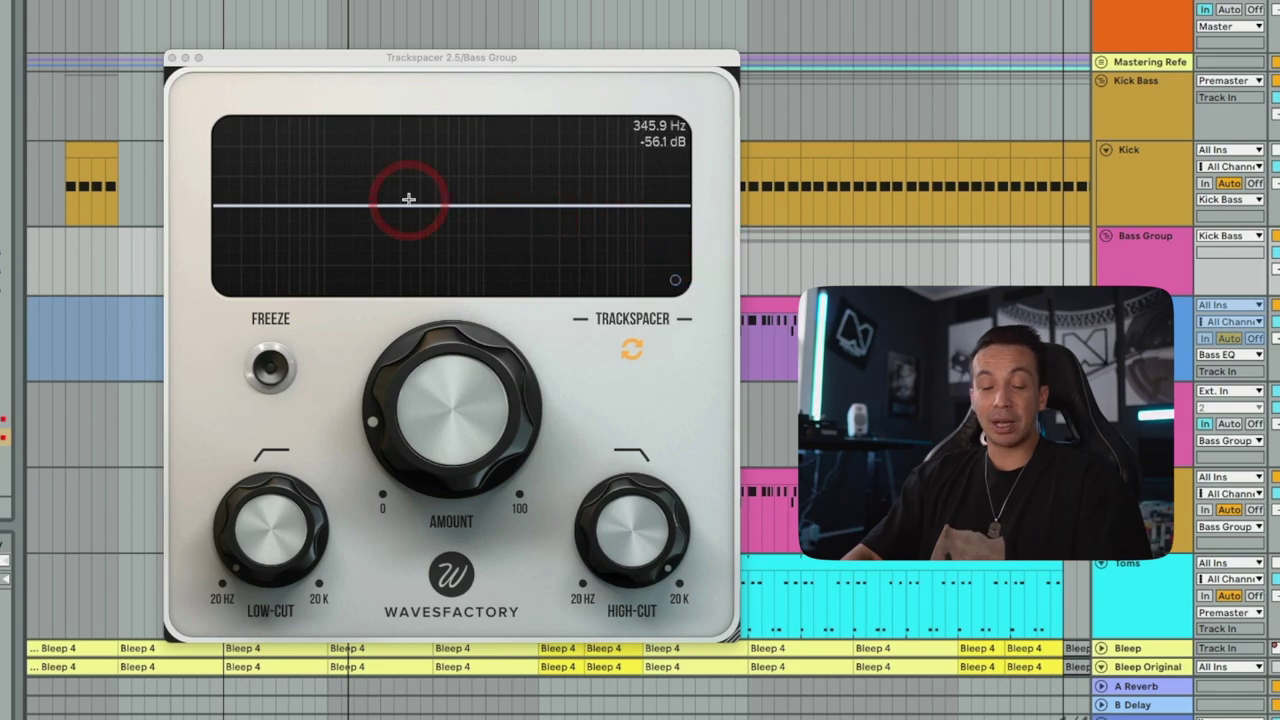
pyautogui.press('space')
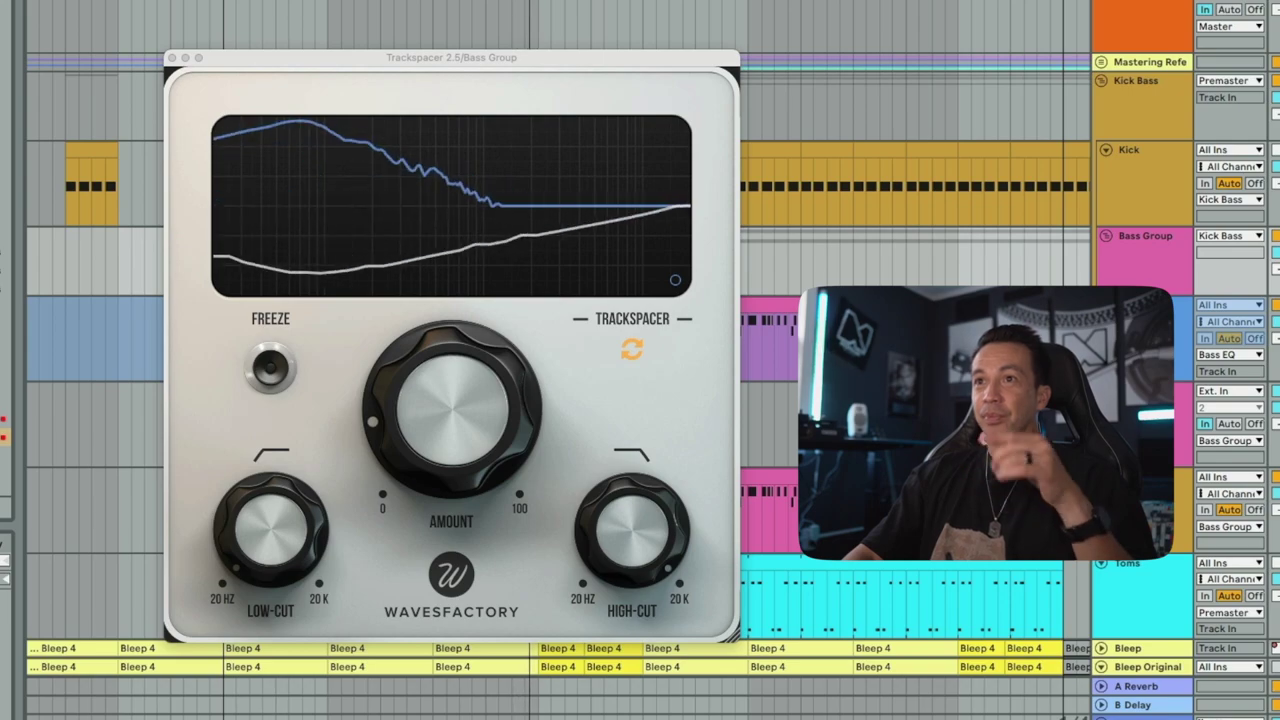
pyautogui.click(926, 584)
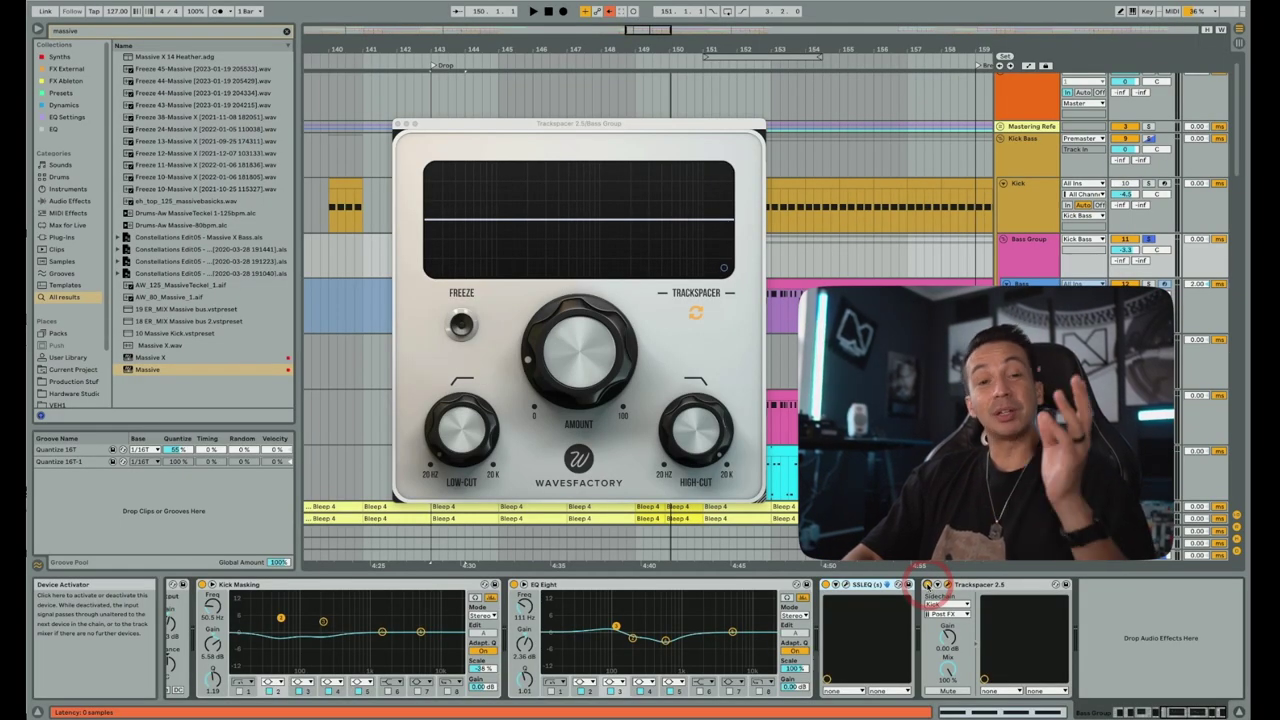
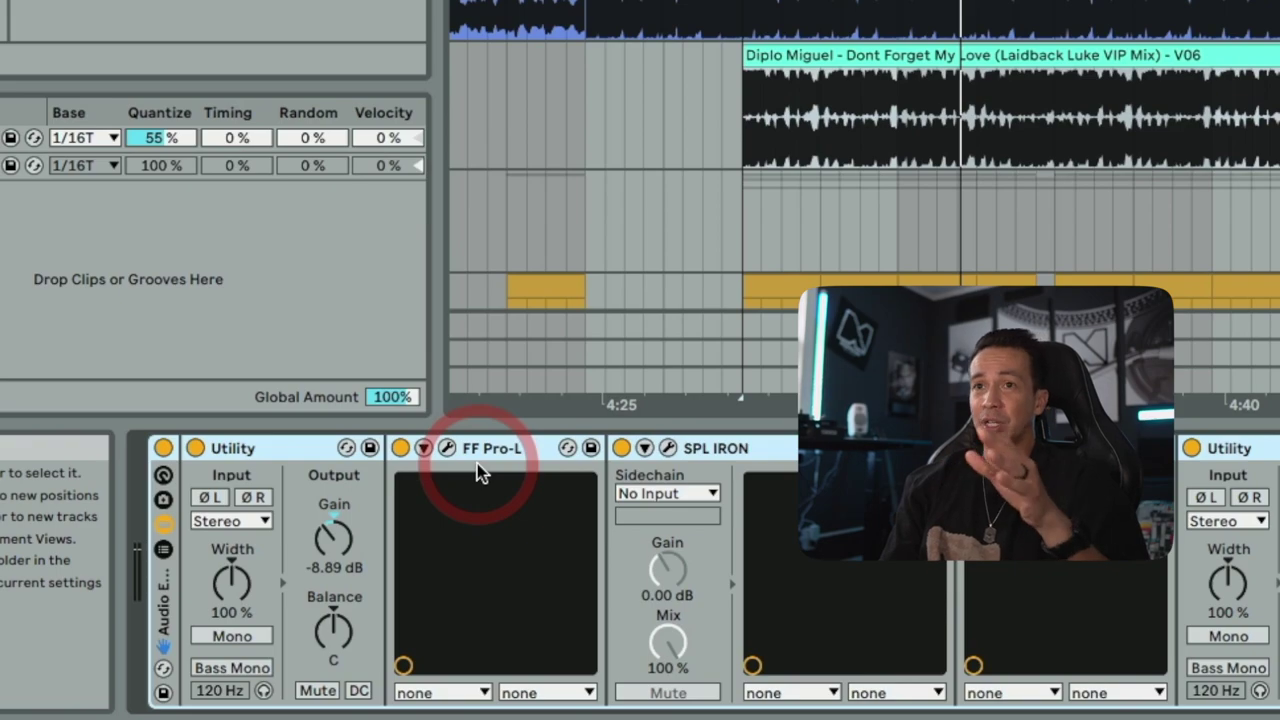
# Open the FF Pro-L limiter on the Premaster, close its window, and inspect the SPL IRON that follows
pyautogui.click(447, 452)
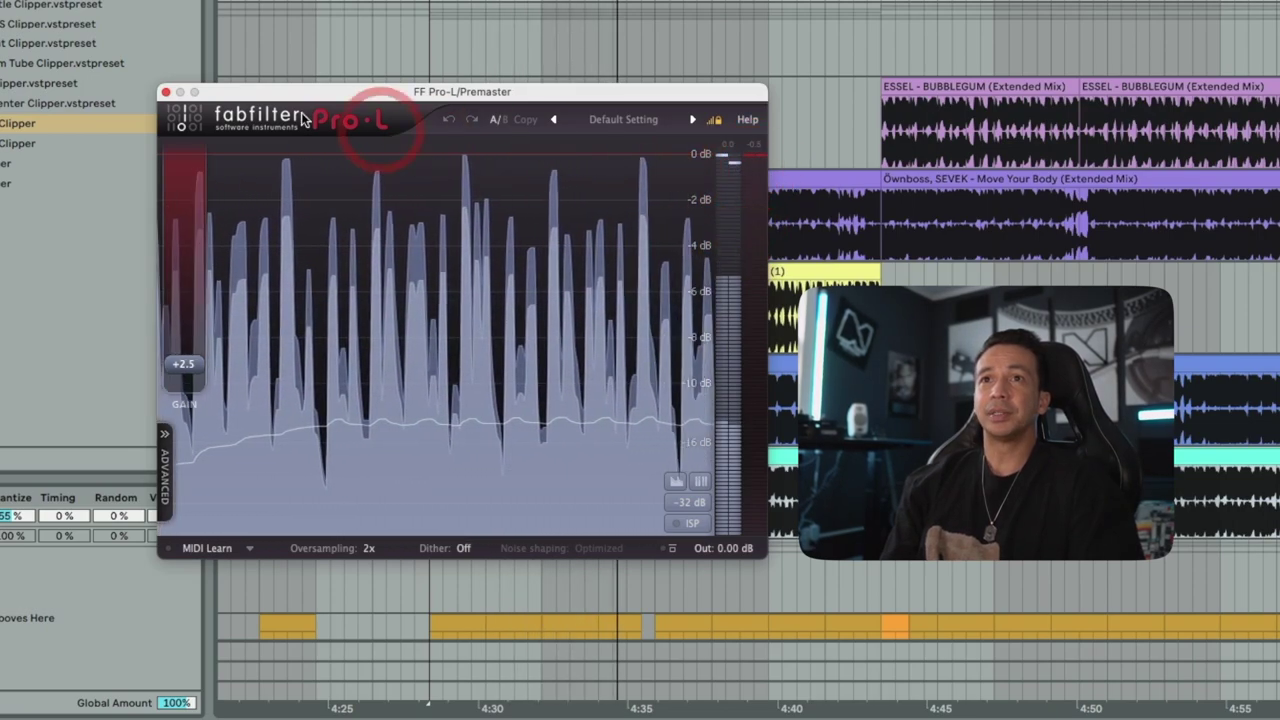
pyautogui.click(166, 91)
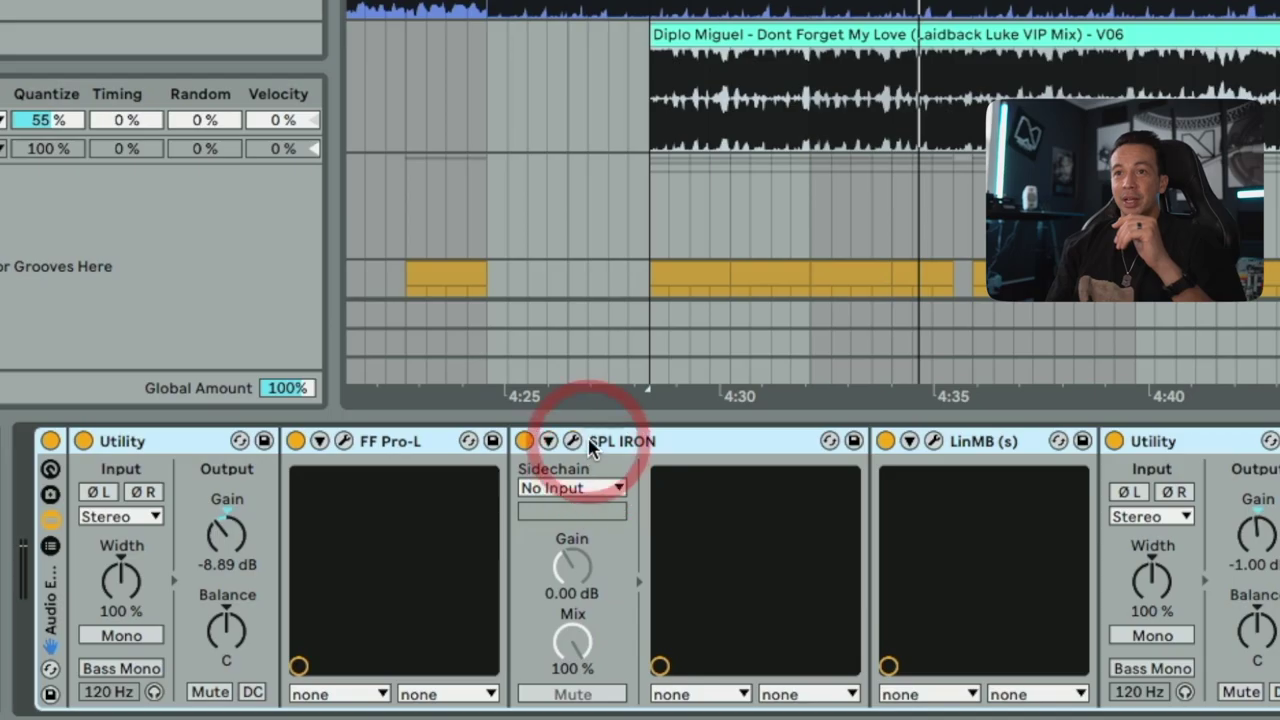
pyautogui.click(586, 442)
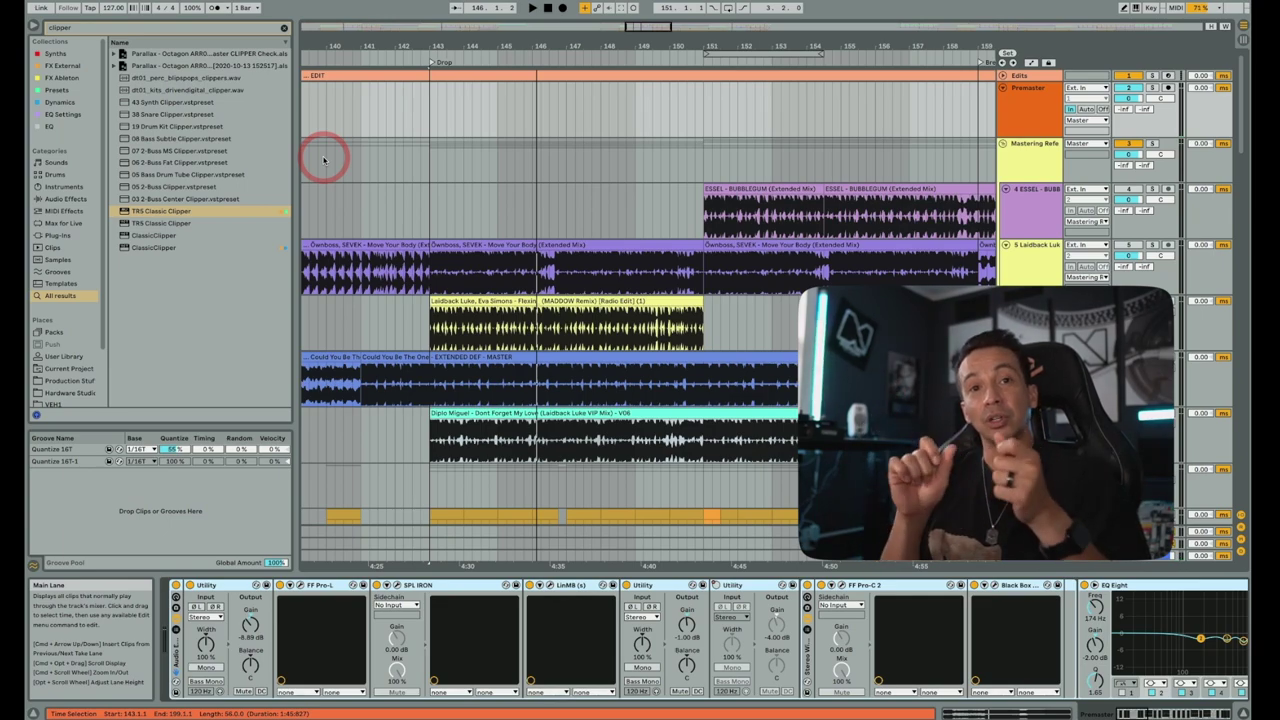
# Examine the Premaster's LinMB multiband, and open the FF Pro-C 2 compressor in the rack after the Utility devices
pyautogui.click(271, 629)
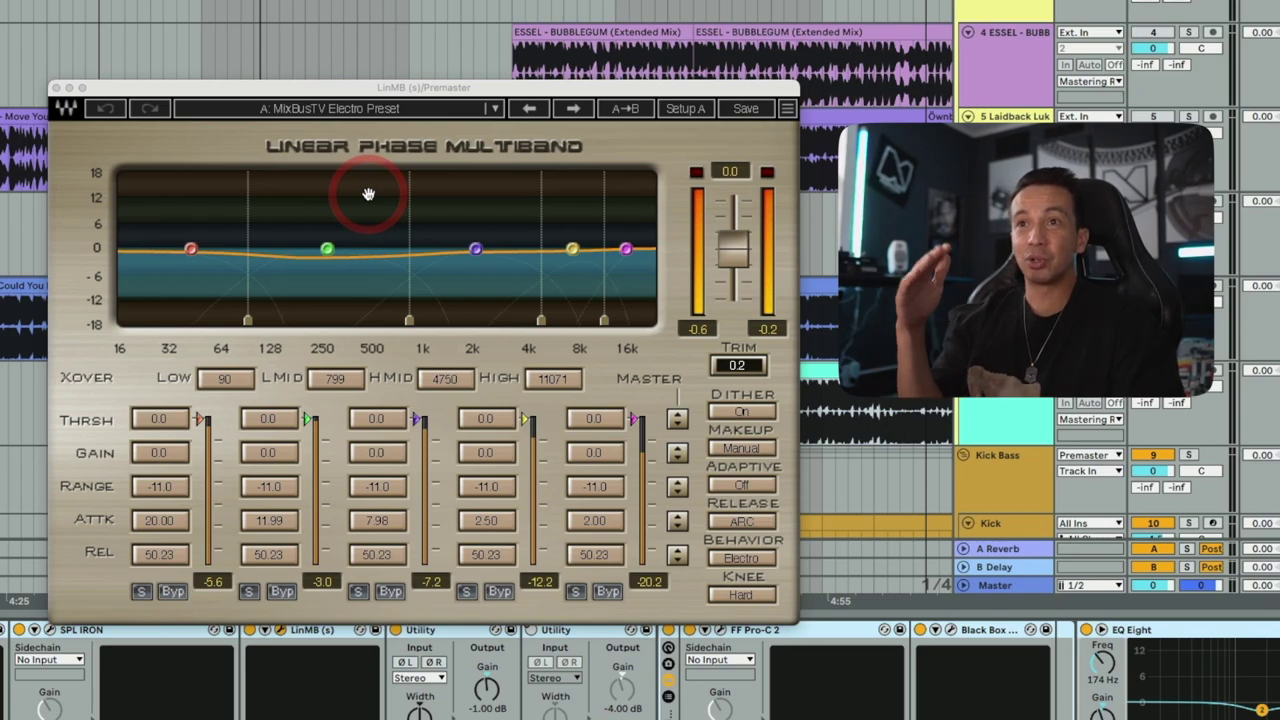
pyautogui.press('space')
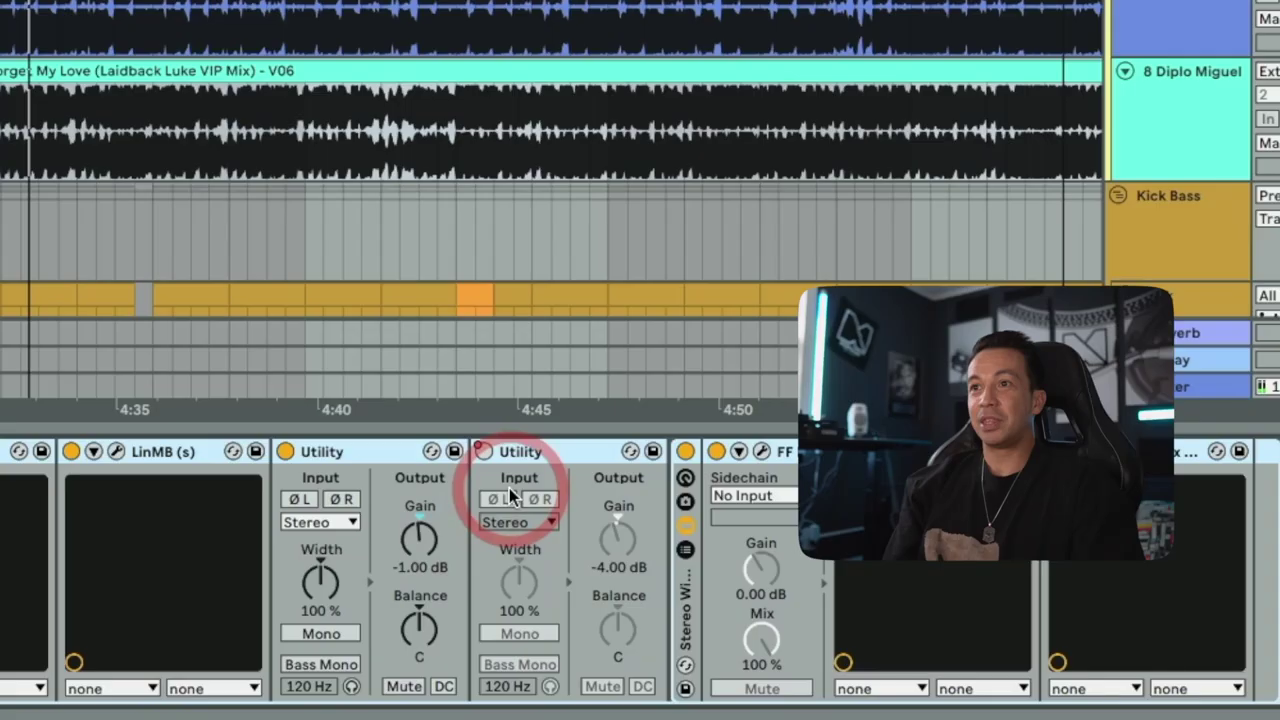
pyautogui.hscroll(5, 509, 495)
pyautogui.click(234, 451)
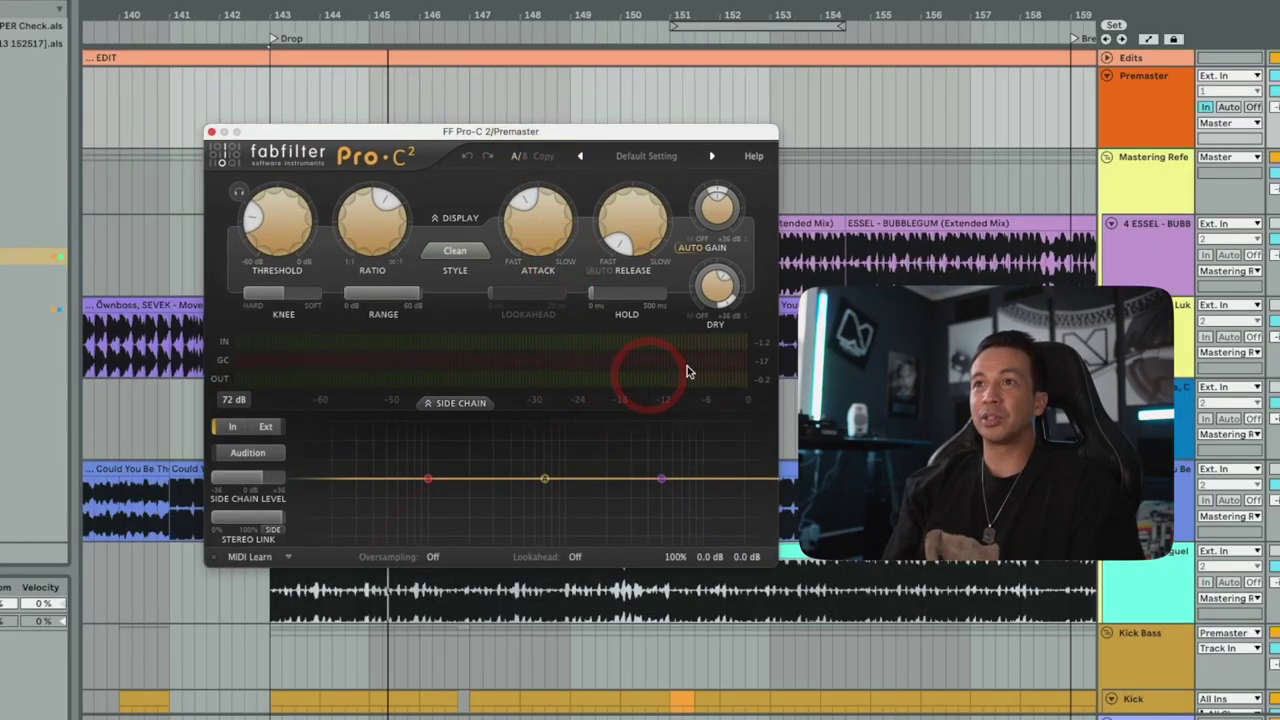
pyautogui.moveTo(692, 347)
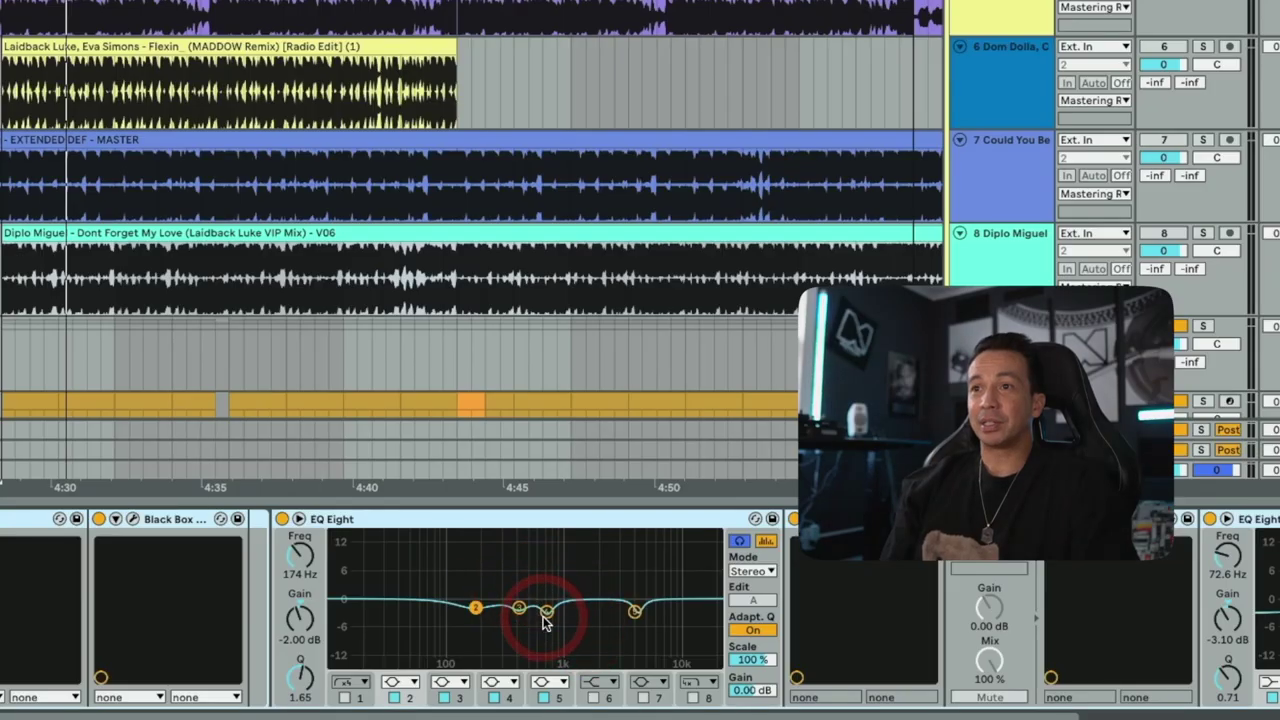
# Audition bands 5, 4 and 2 of the Premaster's EQ Eight one at a time during playback
pyautogui.click(697, 544)
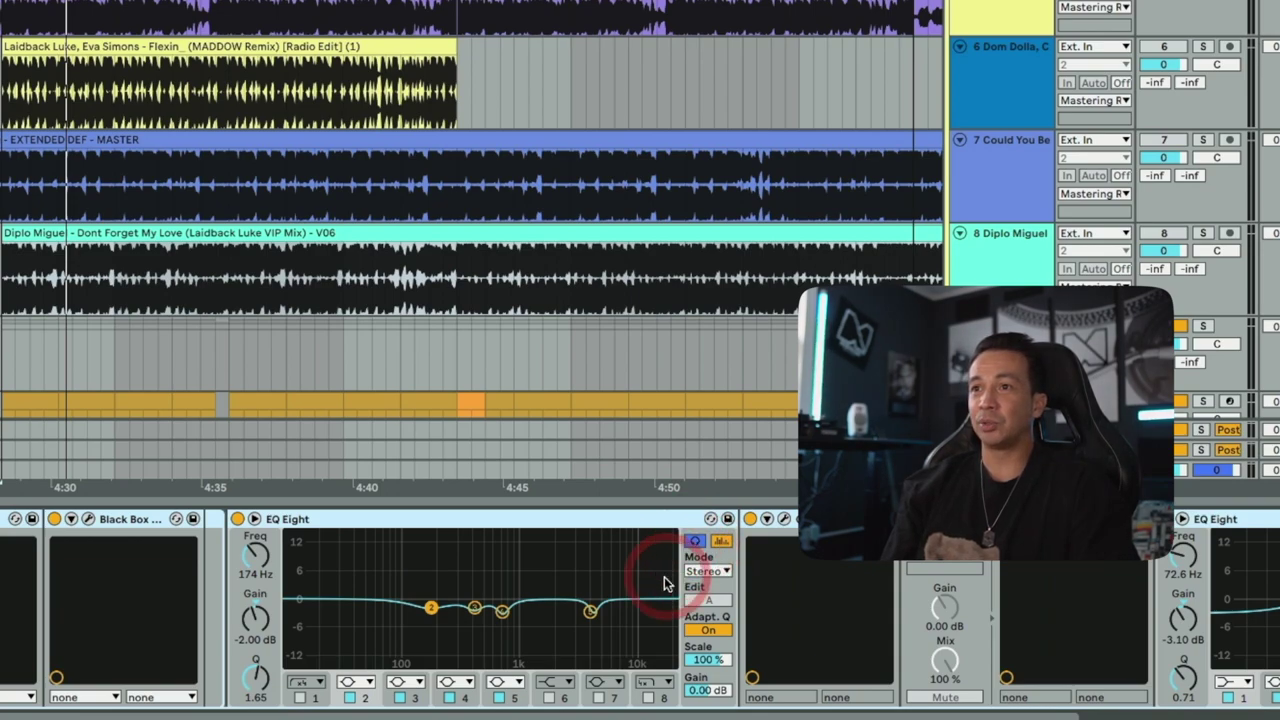
pyautogui.click(590, 610)
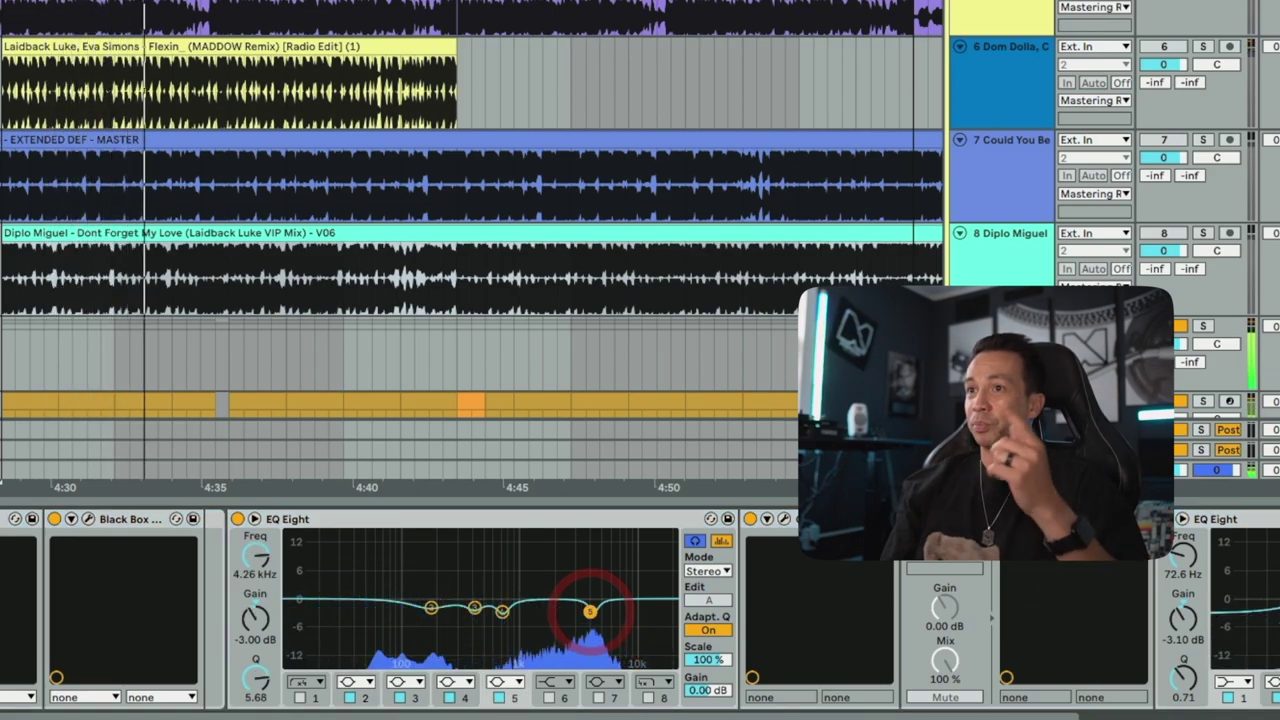
pyautogui.click(502, 611)
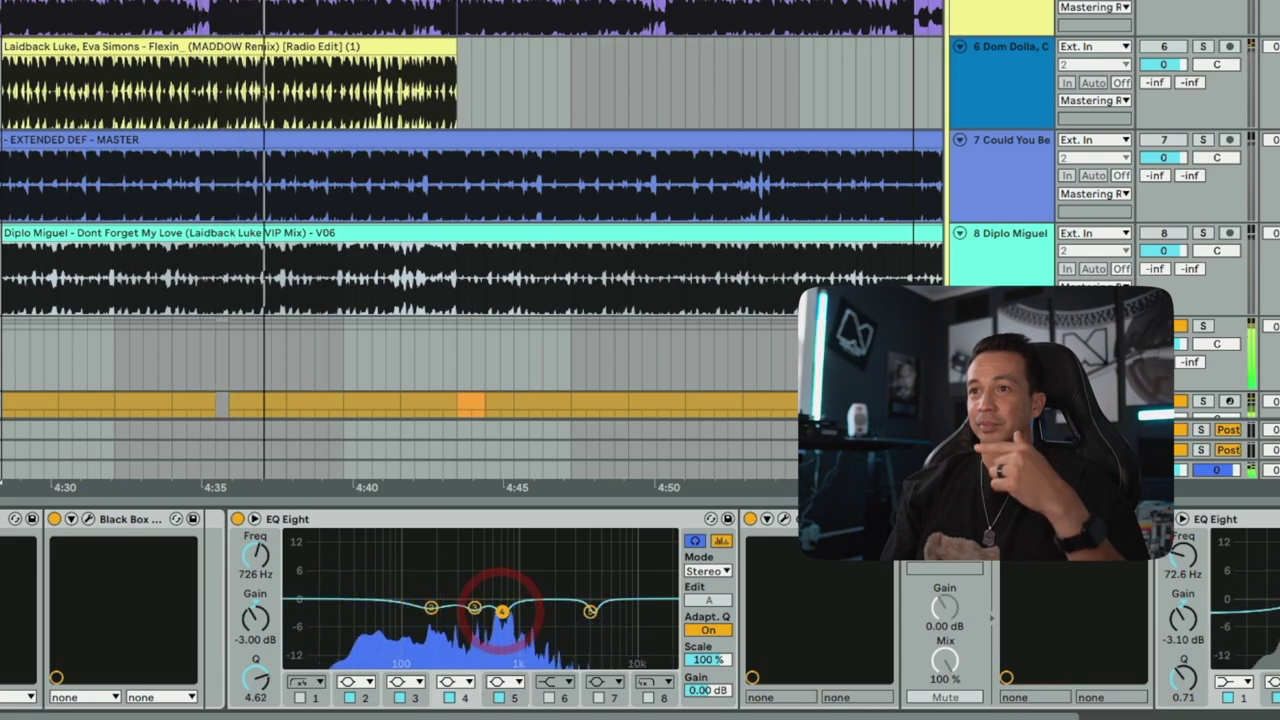
pyautogui.click(430, 609)
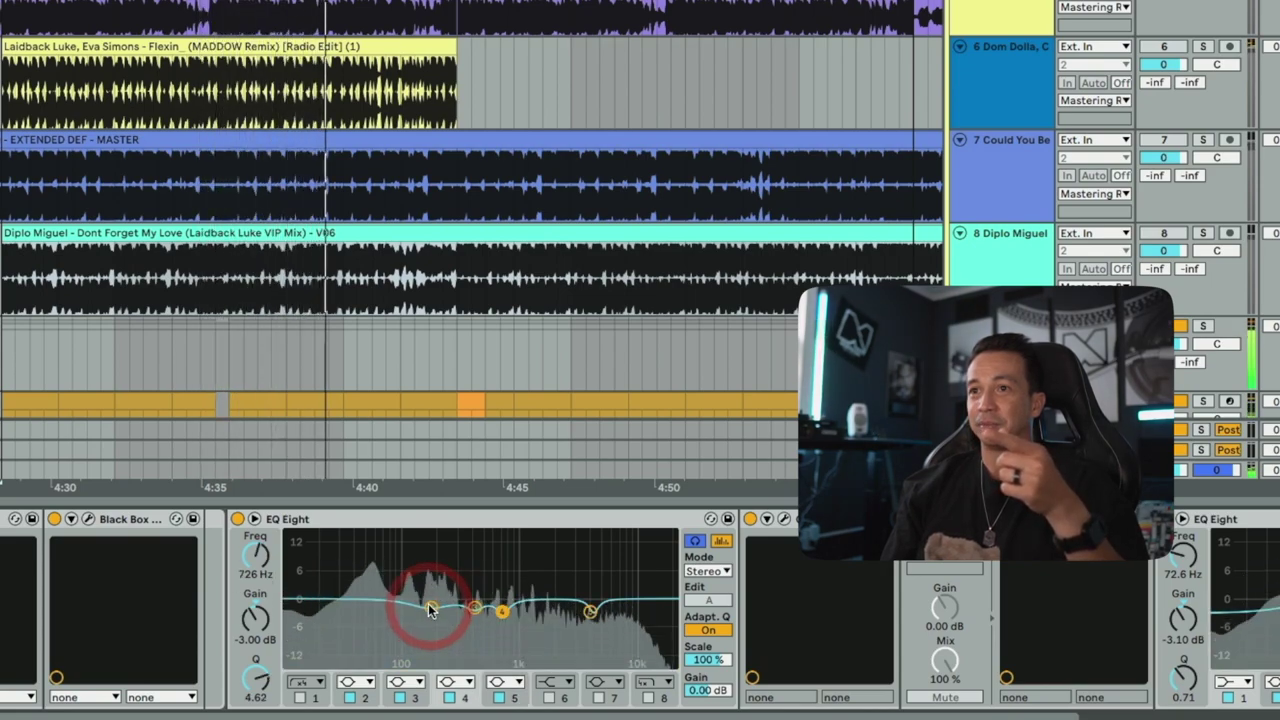
pyautogui.moveTo(430, 609); pyautogui.dragTo(430, 607)
pyautogui.click(632, 561)
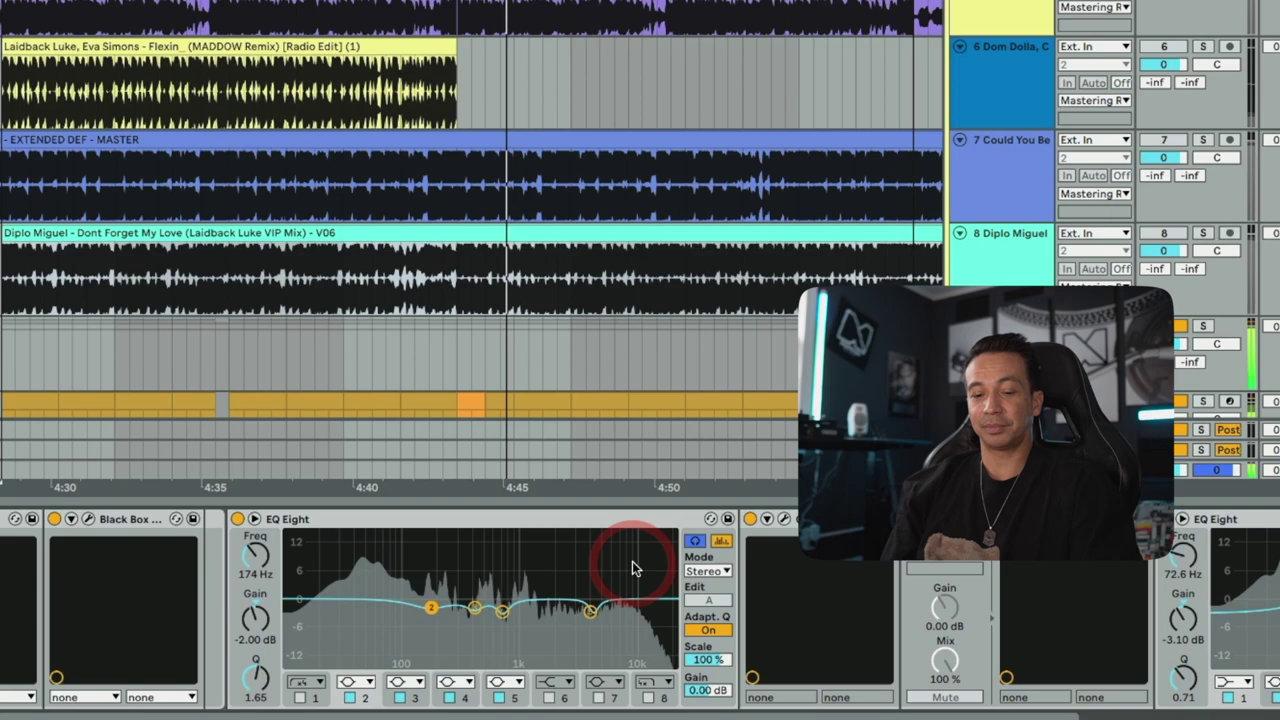
# Open Ozone 9 on the Premaster, bring up its Master Assistant to view the reference and destination options, and exit it
pyautogui.hscroll(3, 670, 561)
pyautogui.click(712, 555)
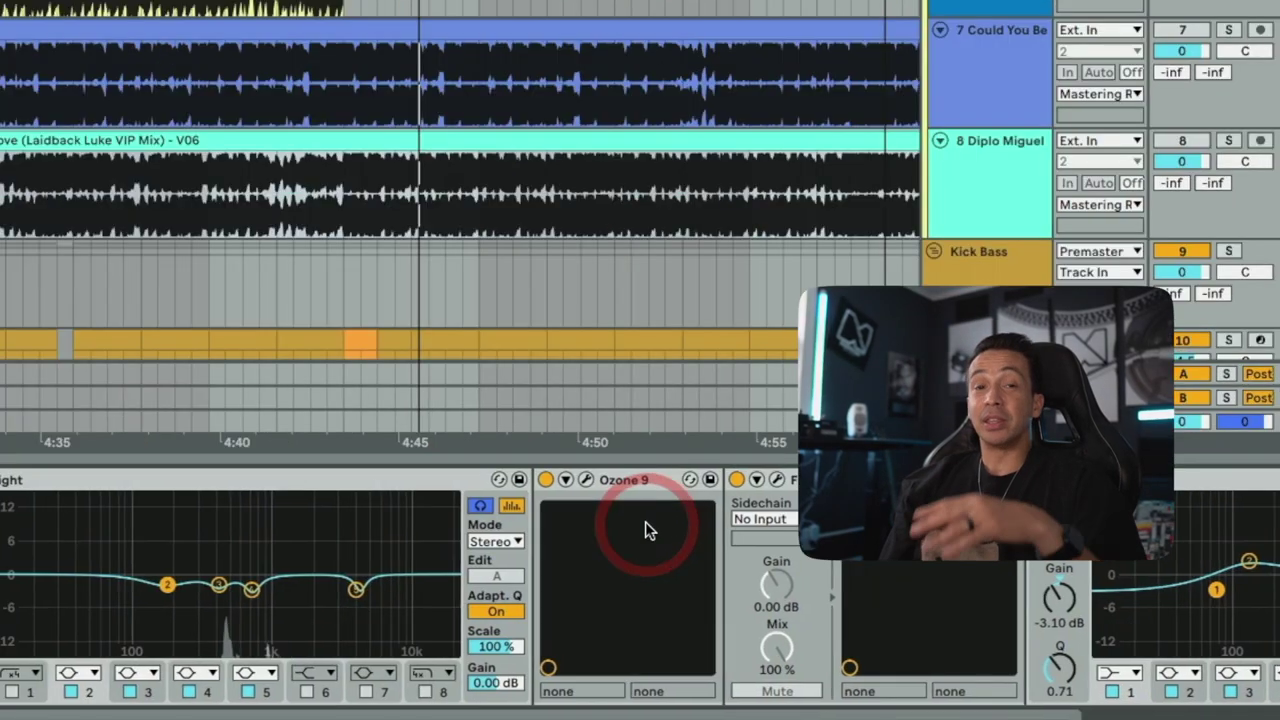
pyautogui.moveTo(645, 521); pyautogui.dragTo(579, 482)
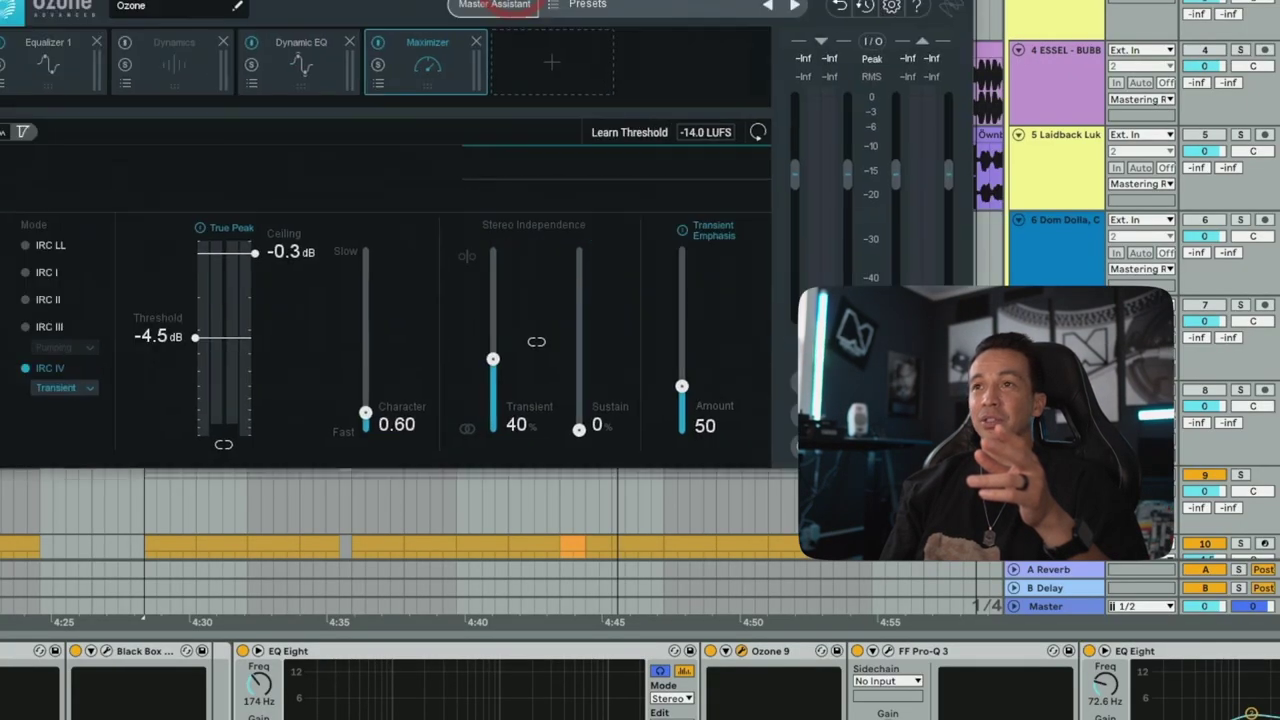
pyautogui.moveTo(532, 40); pyautogui.dragTo(590, 90)
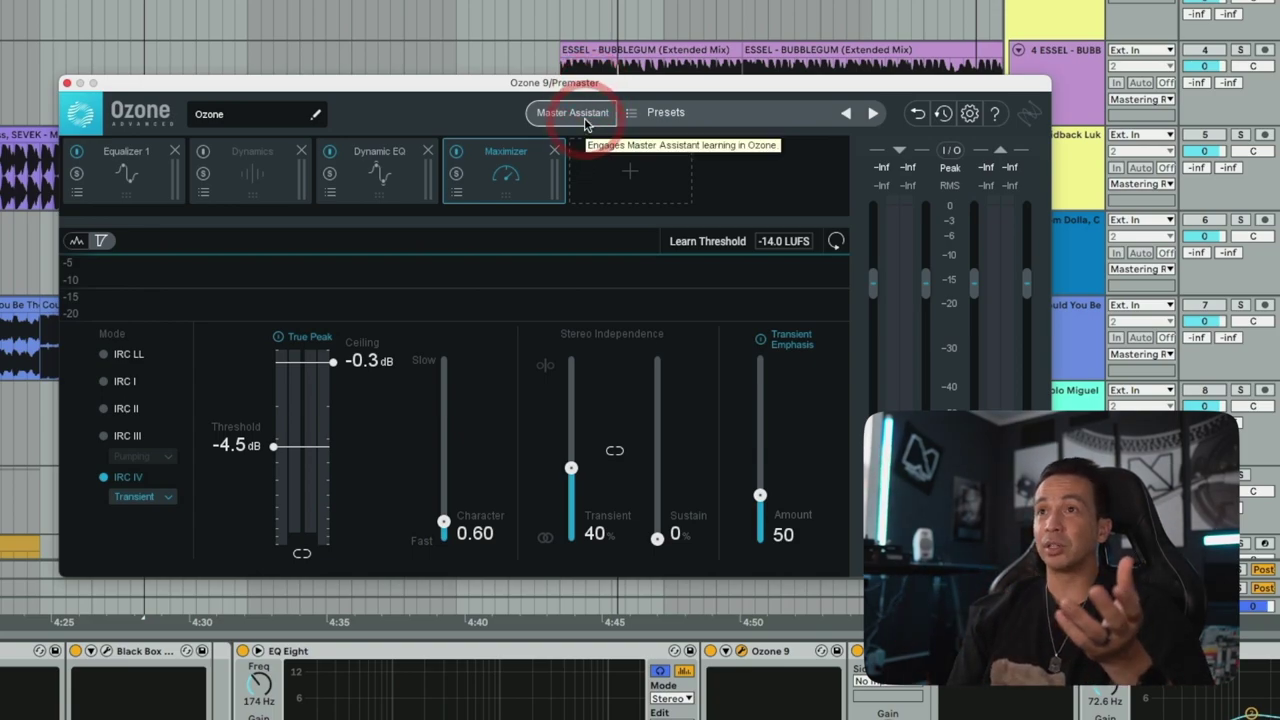
pyautogui.click(585, 122)
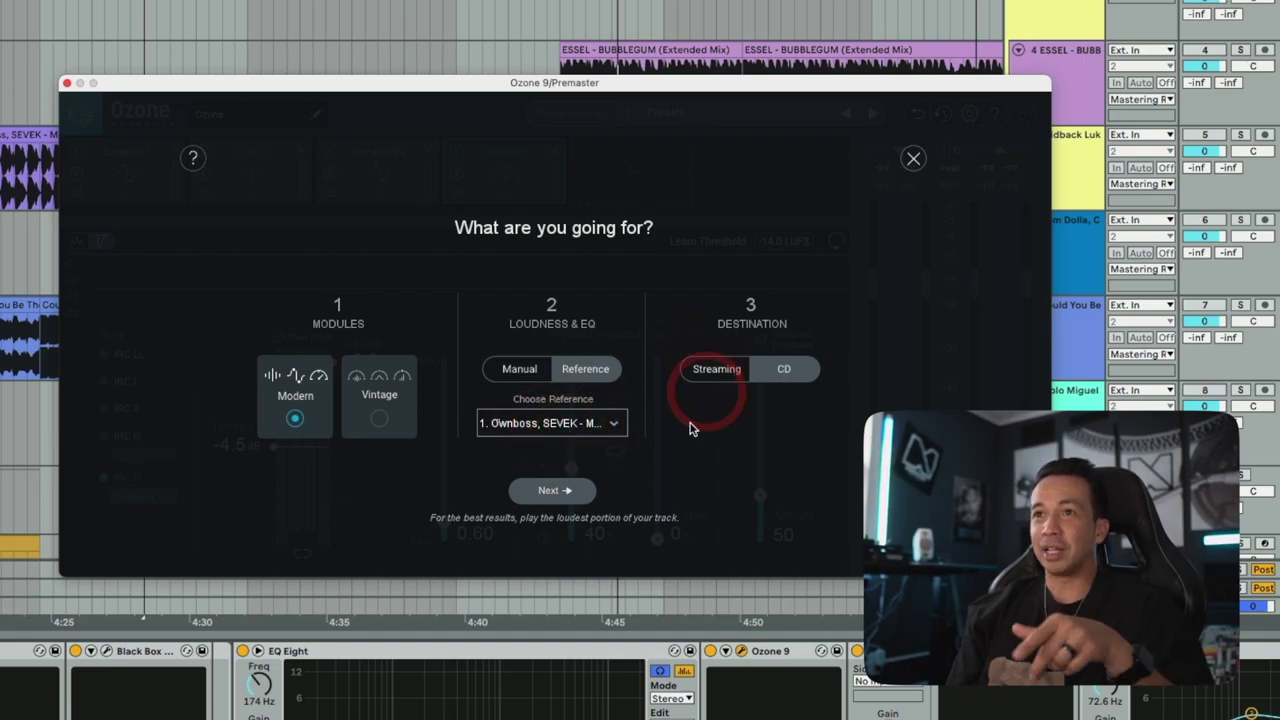
pyautogui.click(914, 160)
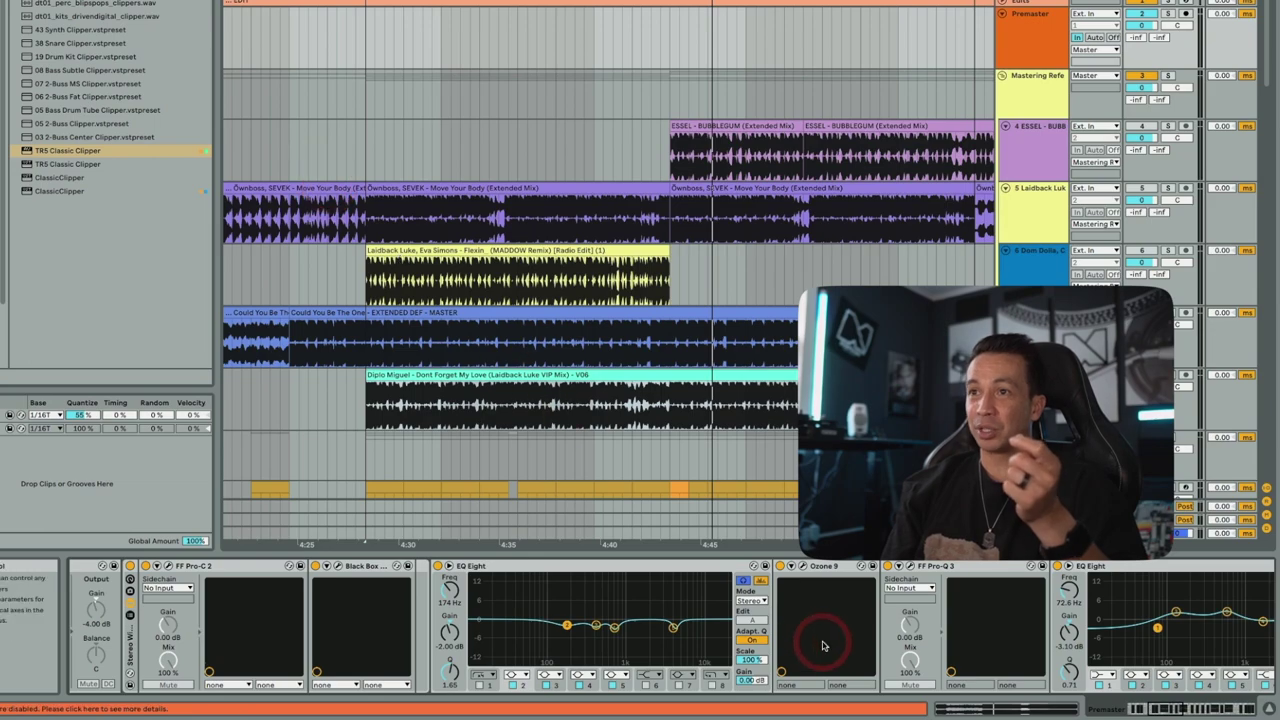
# Open the FF Pro-Q 3 following Ozone 9 to examine its low-end bands and Linear Phase setting
pyautogui.hscroll(2, 817, 647)
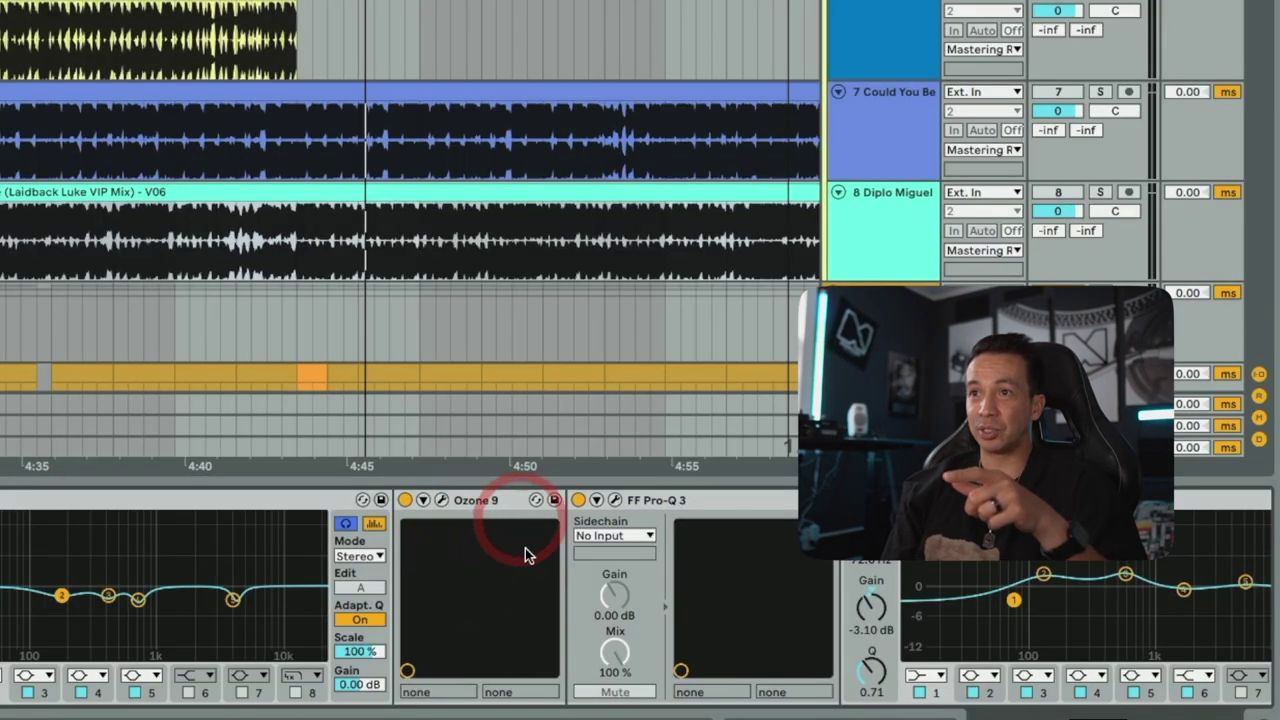
pyautogui.hscroll(3, 442, 560)
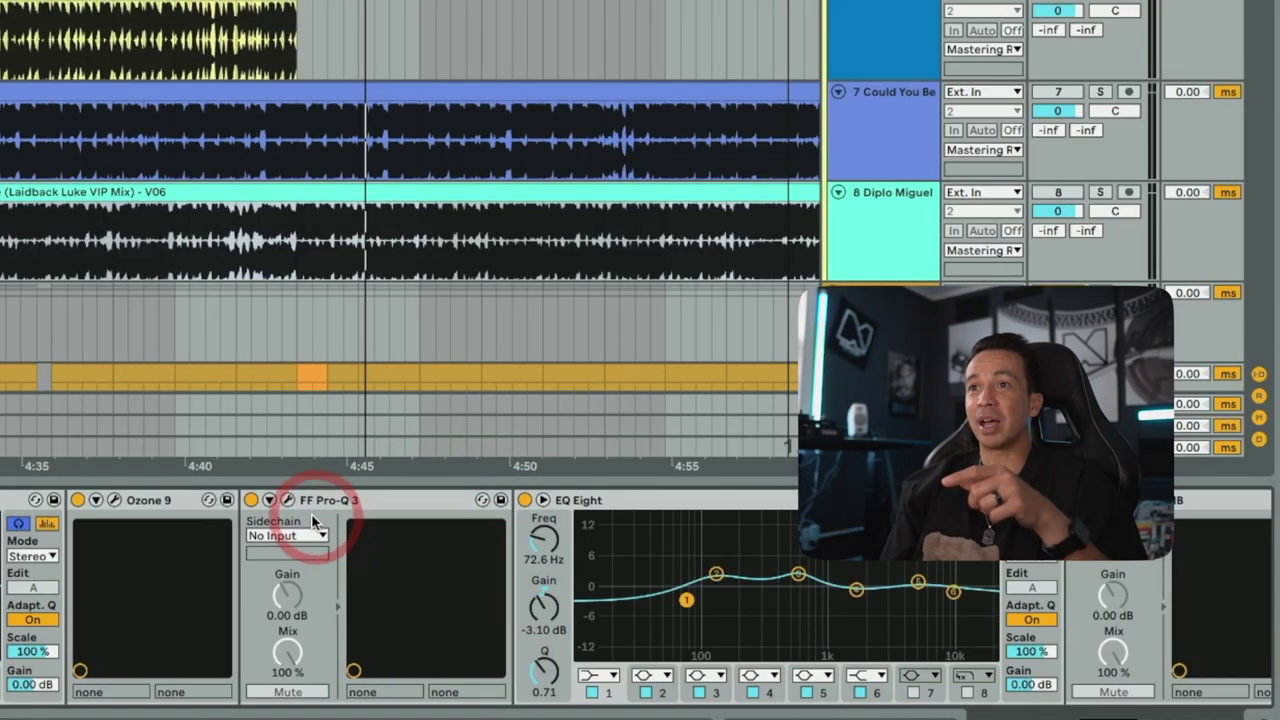
pyautogui.click(257, 500)
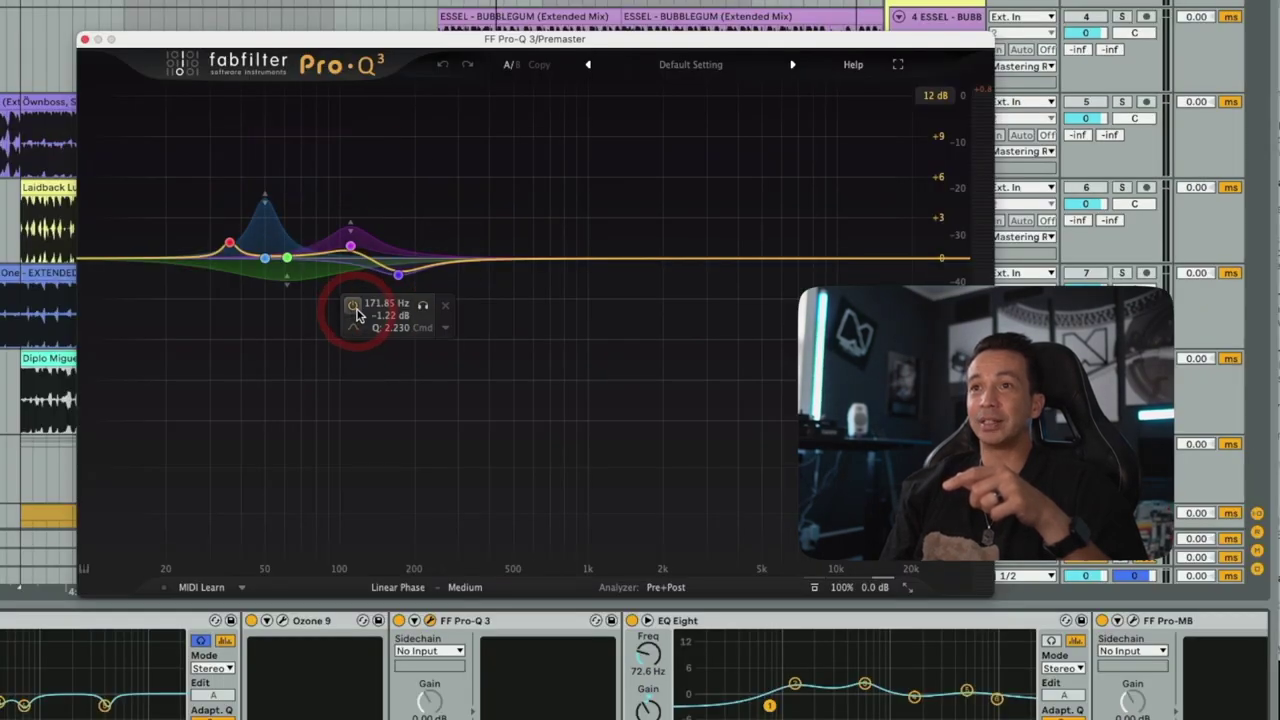
pyautogui.click(431, 588)
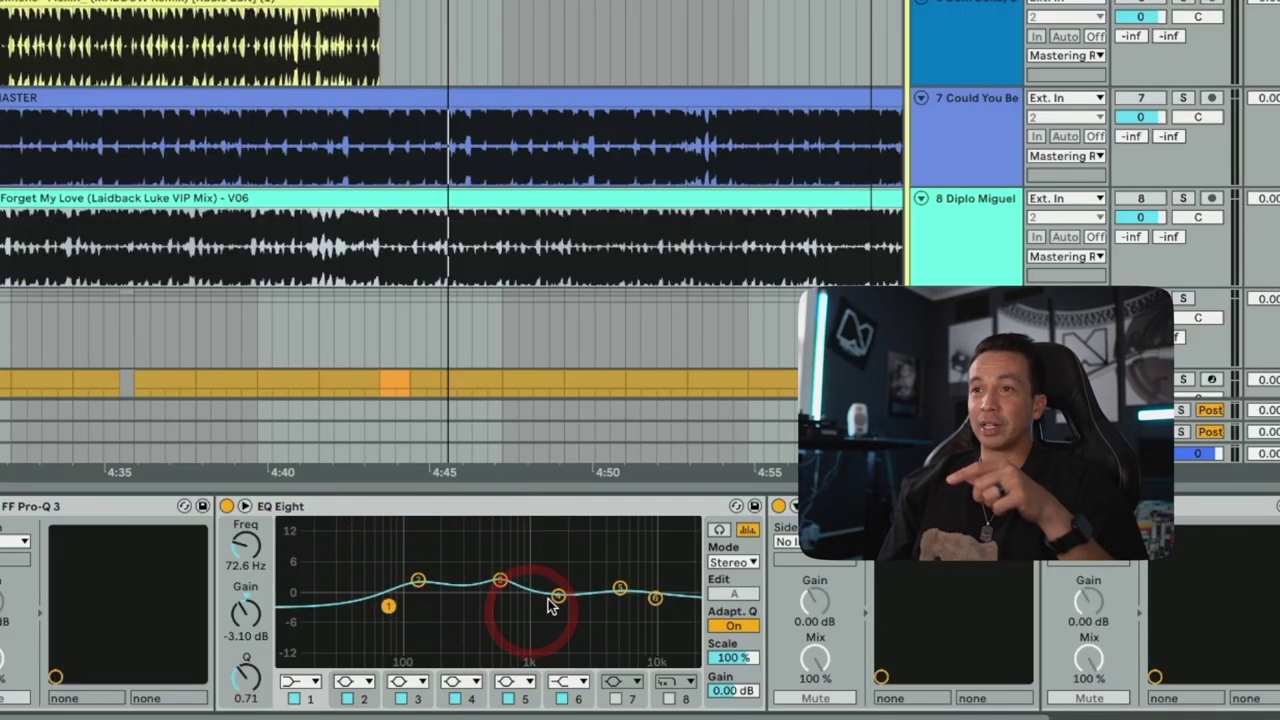
# Check the Oversampling option of the EQ Eight that follows FF Pro-Q 3
pyautogui.rightClick(246, 510)
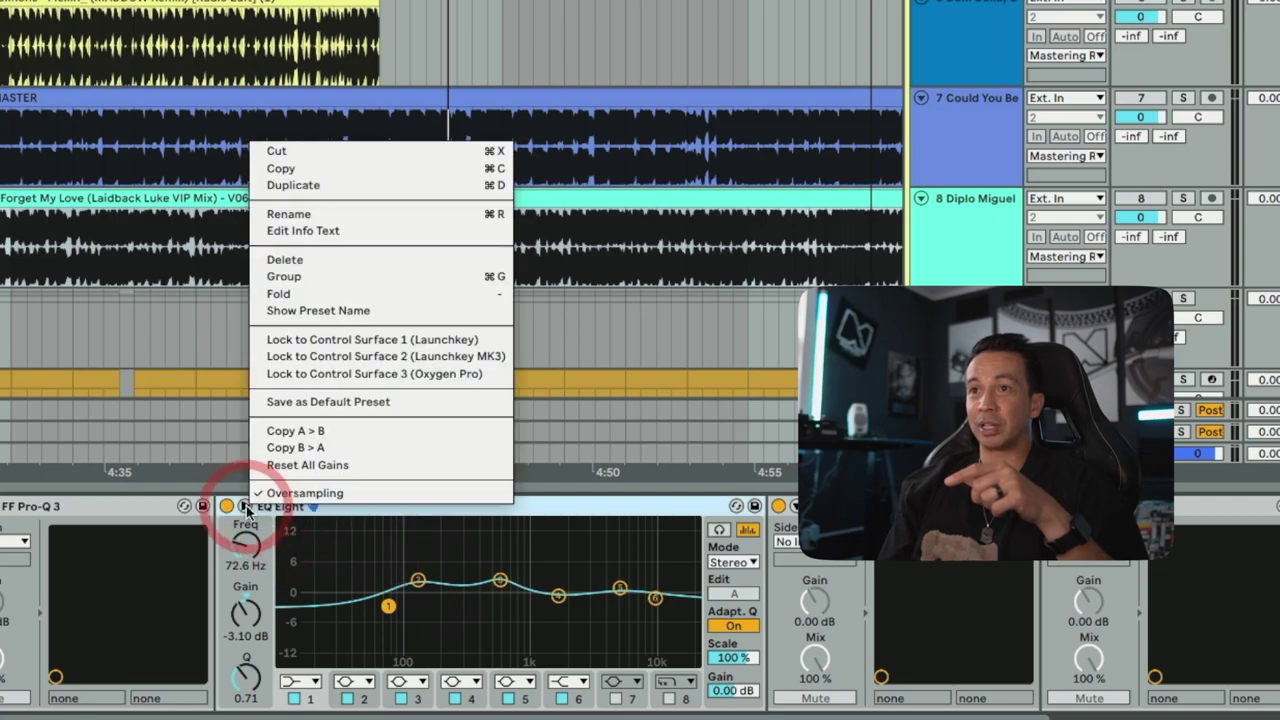
pyautogui.click(350, 494)
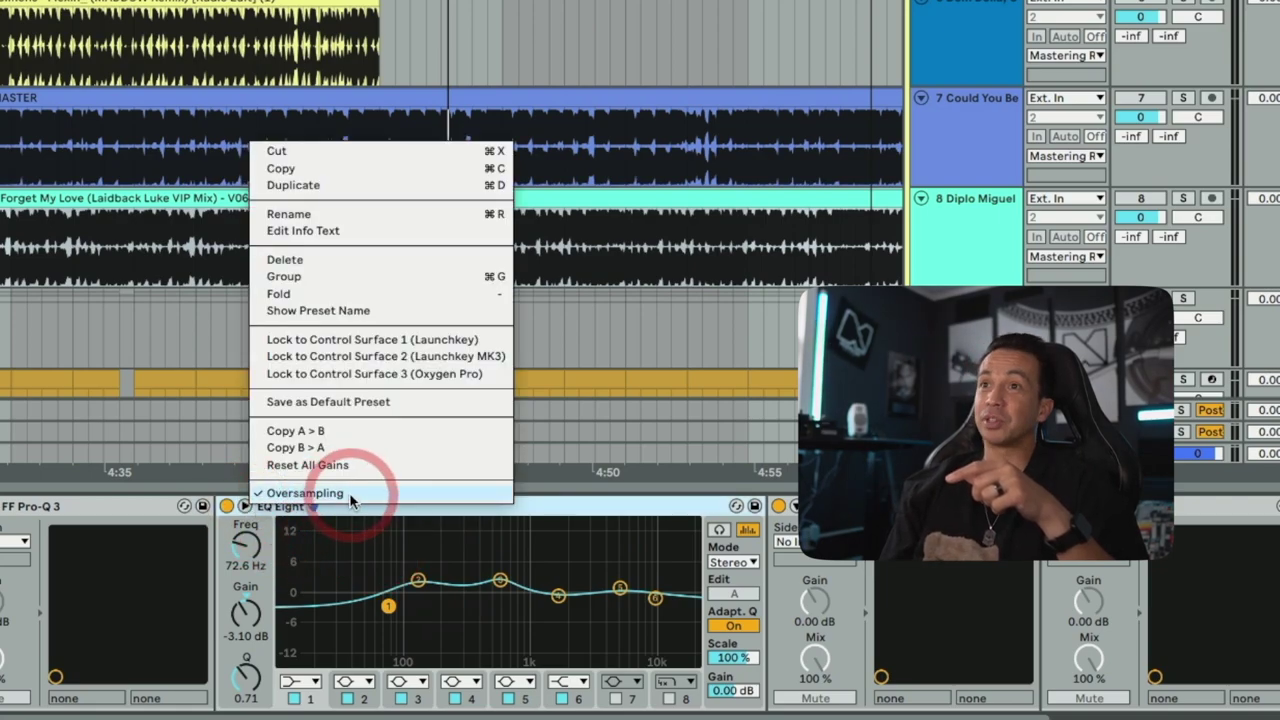
pyautogui.click(452, 580)
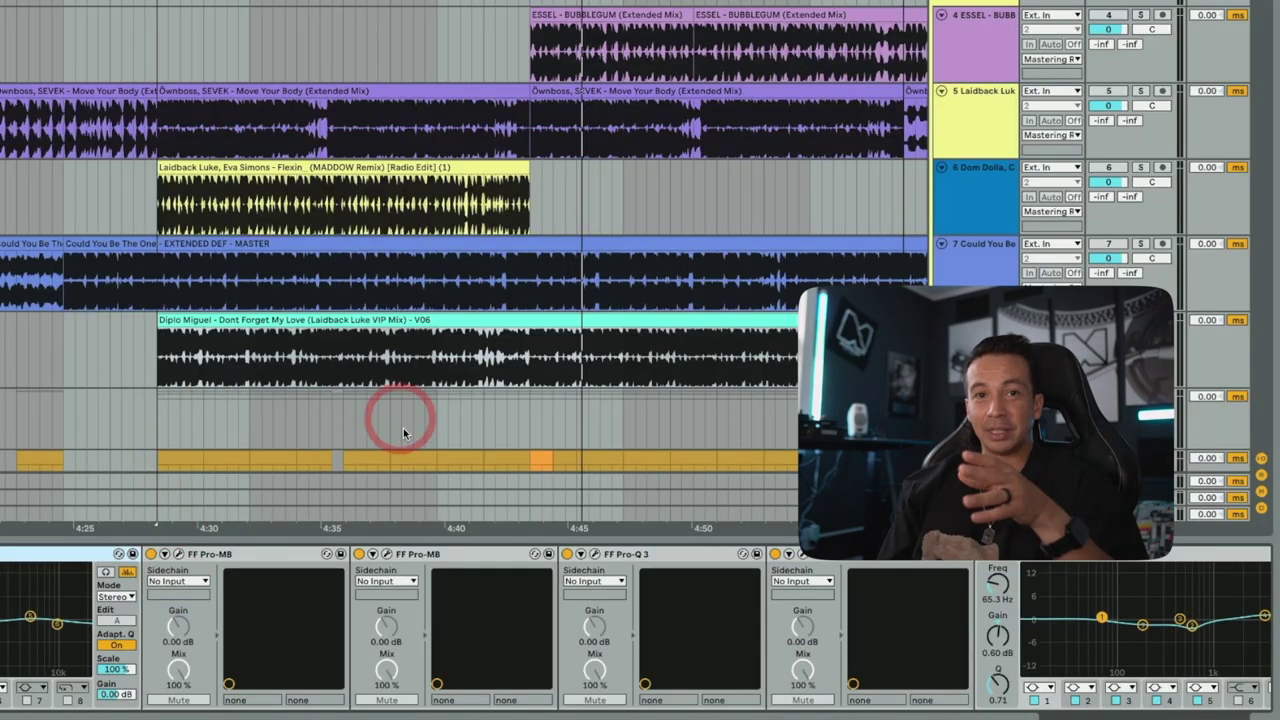
# Open the first FF Pro-MB after the EQ Eight, and examine Auto Gain and the low-mid boost in the next FF Pro-Q 3
pyautogui.click(178, 553)
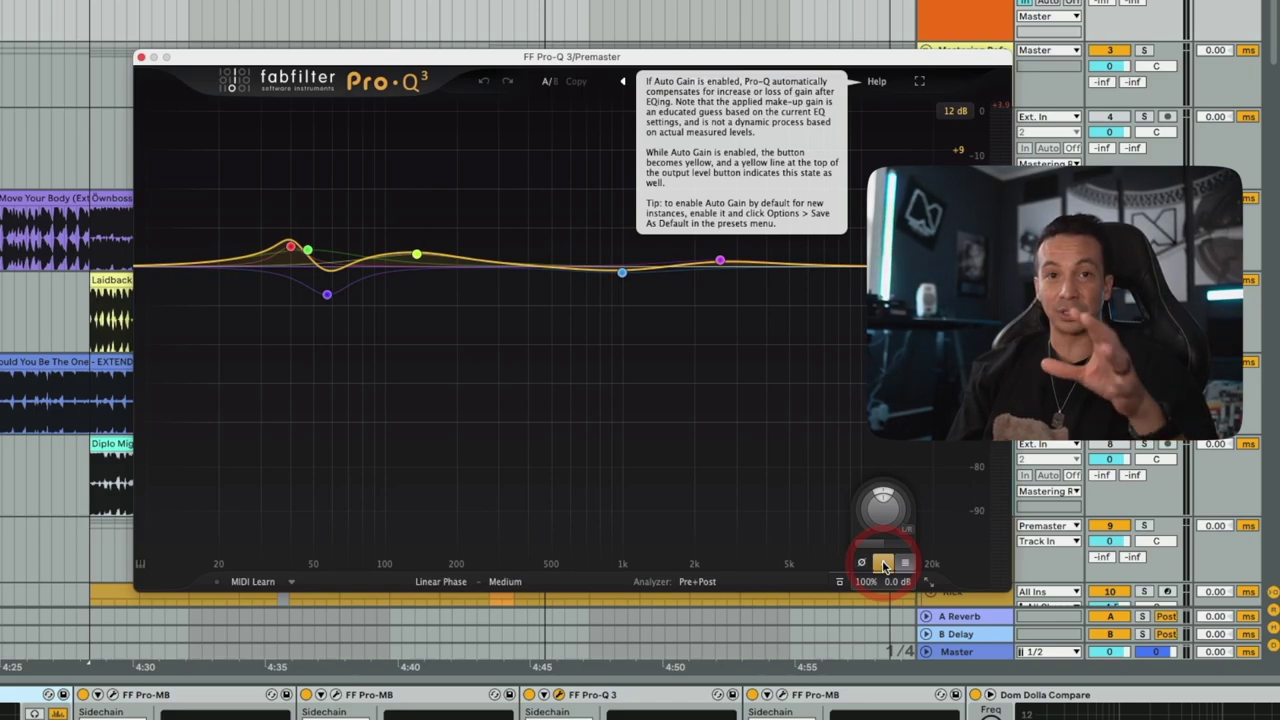
pyautogui.click(418, 258)
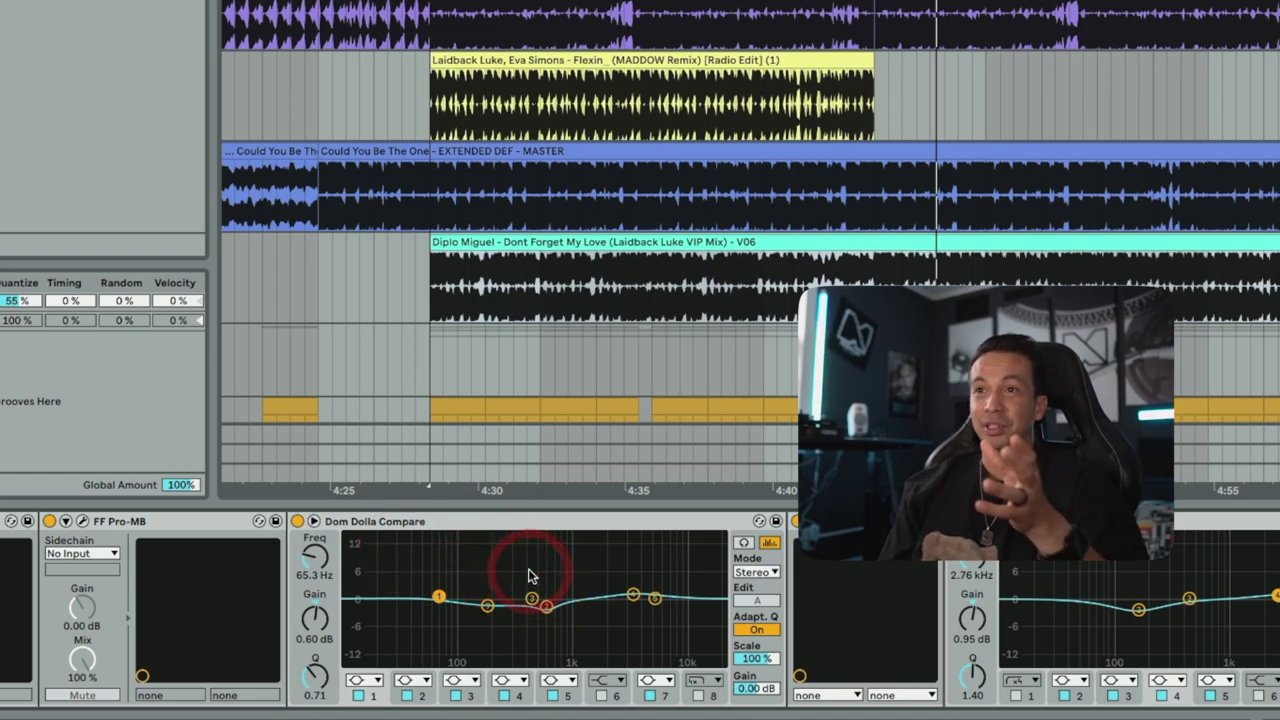
# Review the devices after Dom Dolla Compare up to the last FF Pro-Q 3 and move its window into full view
pyautogui.hscroll(5, 530, 575)
pyautogui.hscroll(4, 816, 590)
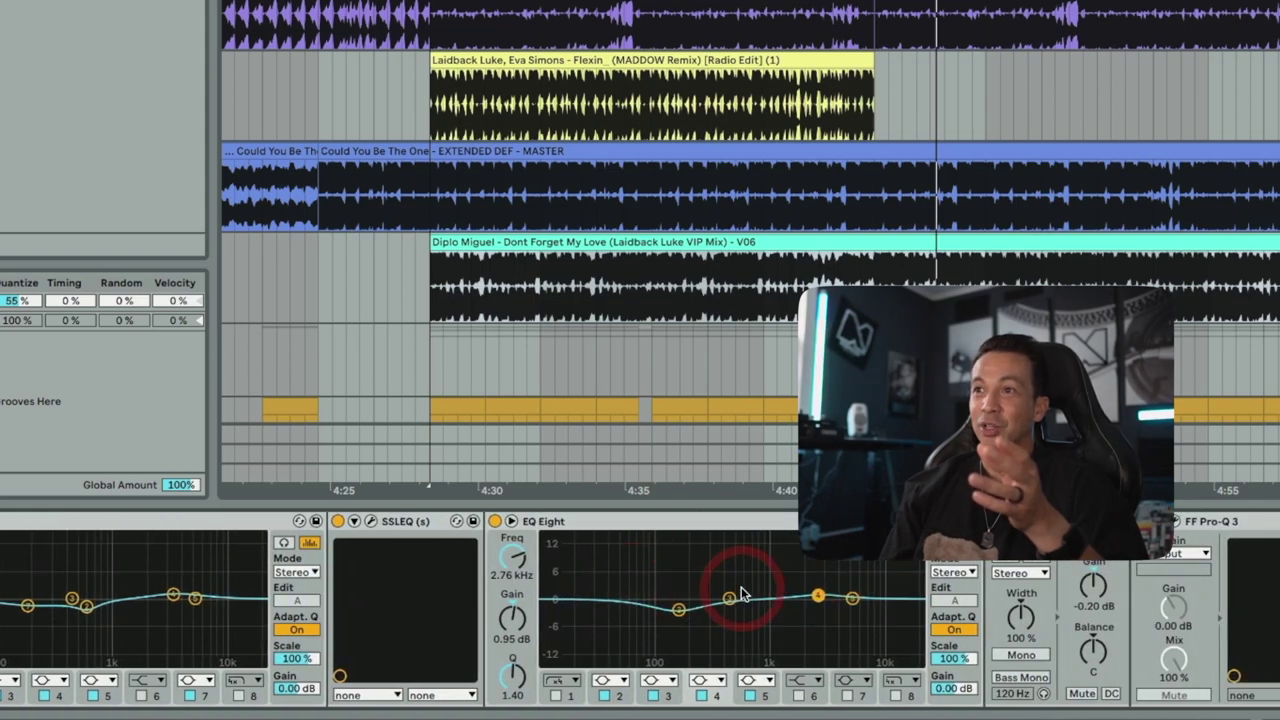
pyautogui.hscroll(6, 741, 587)
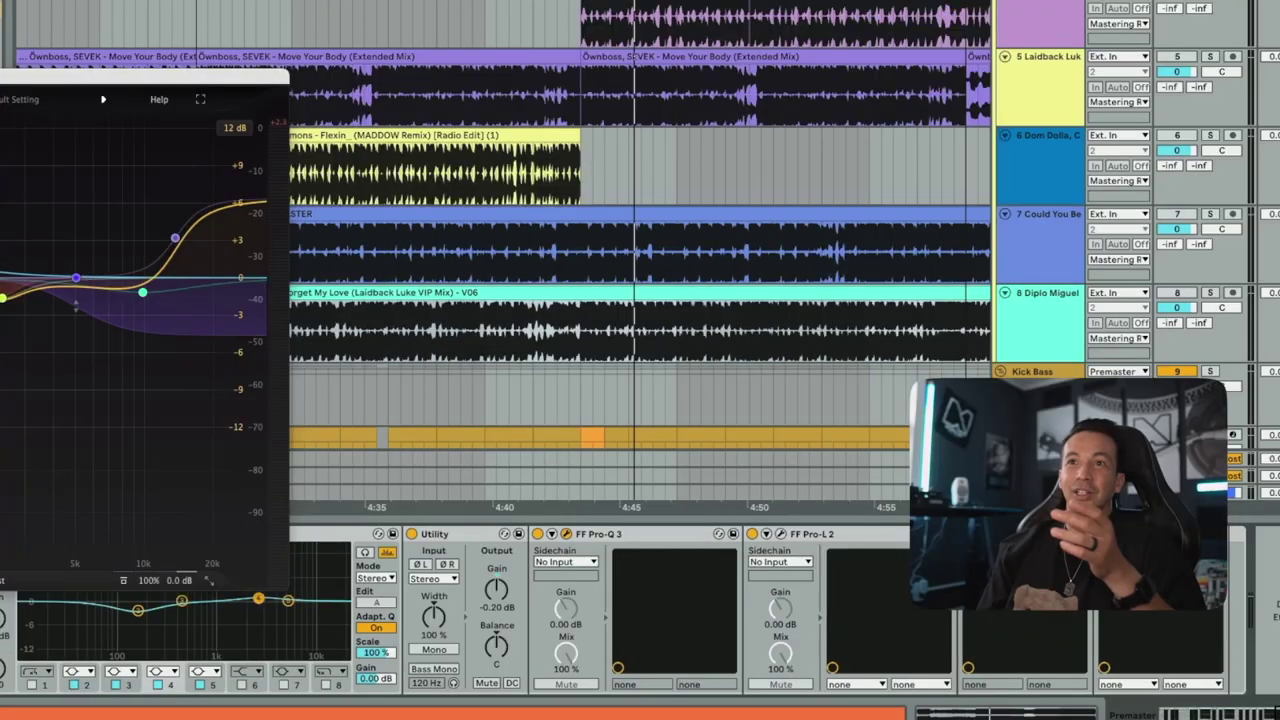
pyautogui.moveTo(130, 60); pyautogui.dragTo(394, 86)
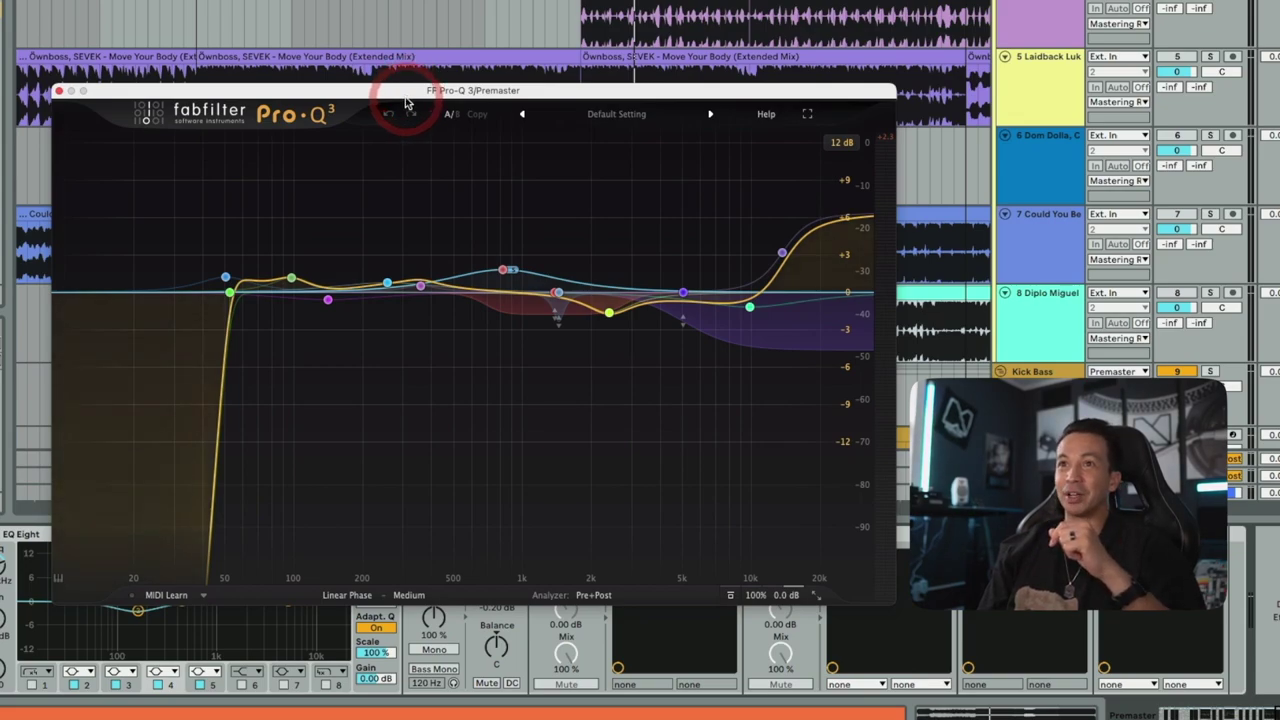
# Examine the midrange, dynamic and high-shelf bands of the last FF Pro-Q 3 on the Premaster, and close its window
pyautogui.click(512, 274)
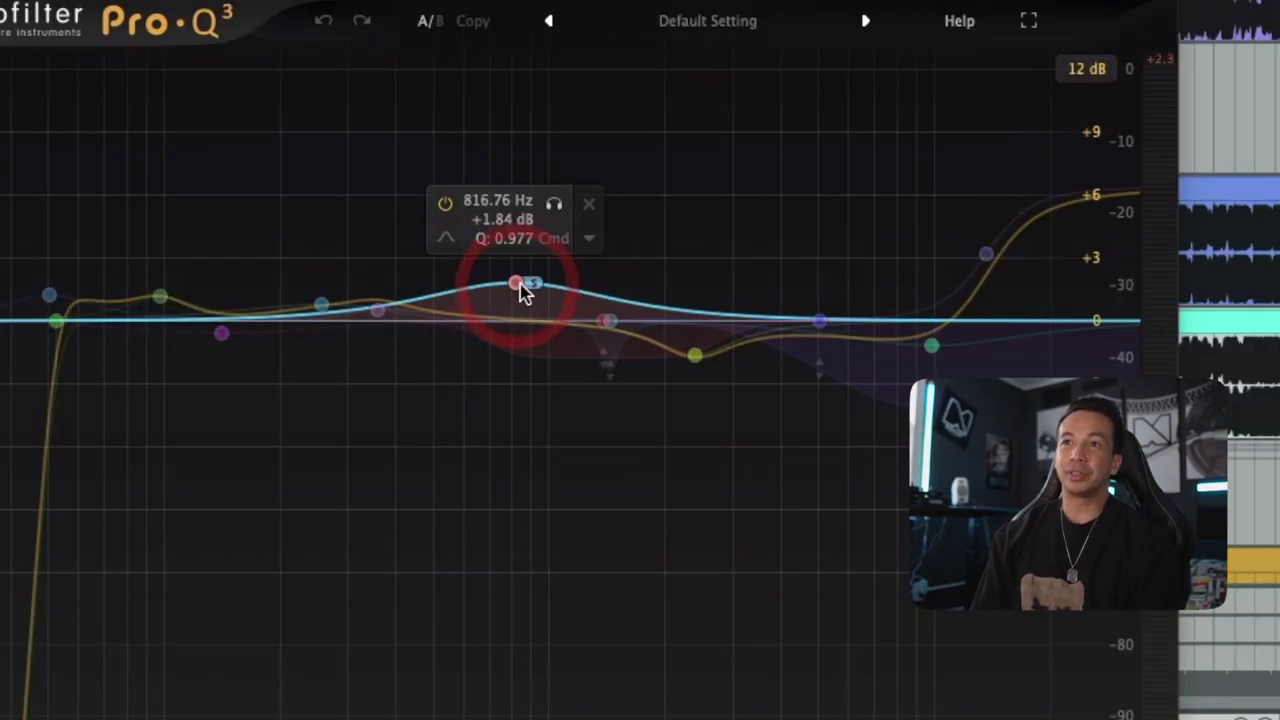
pyautogui.click(606, 320)
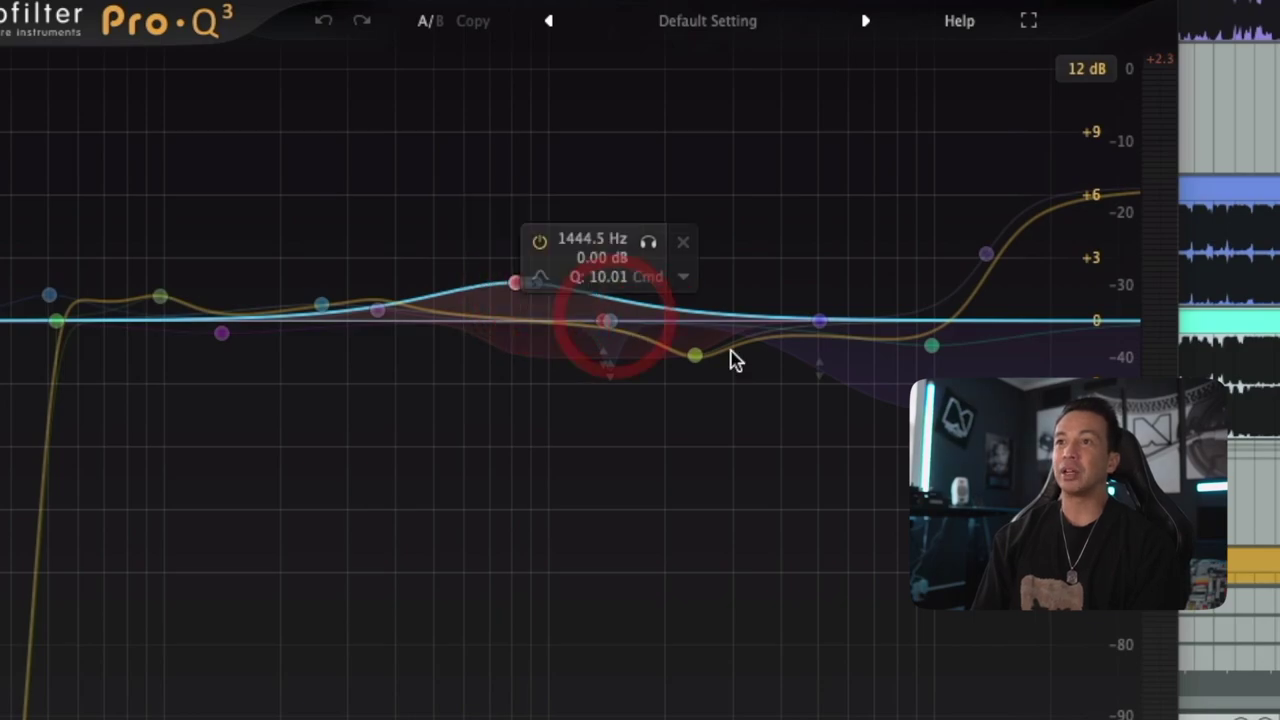
pyautogui.click(1091, 201)
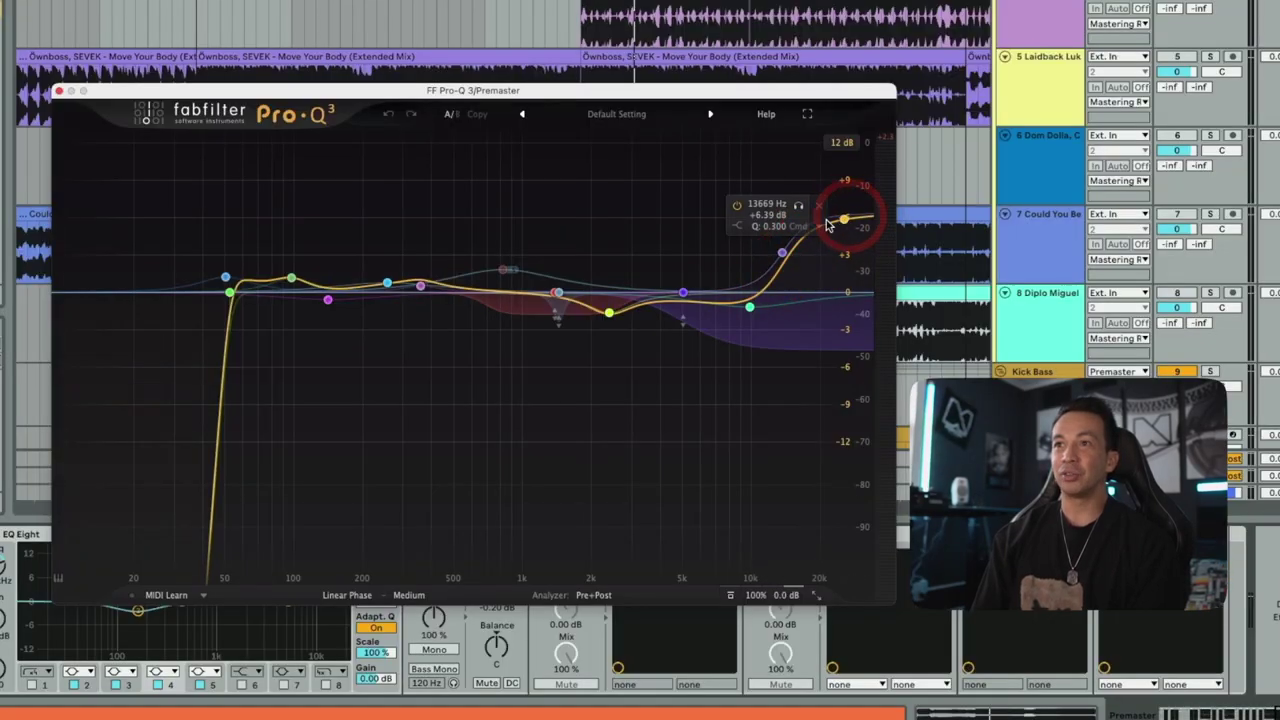
pyautogui.click(783, 253)
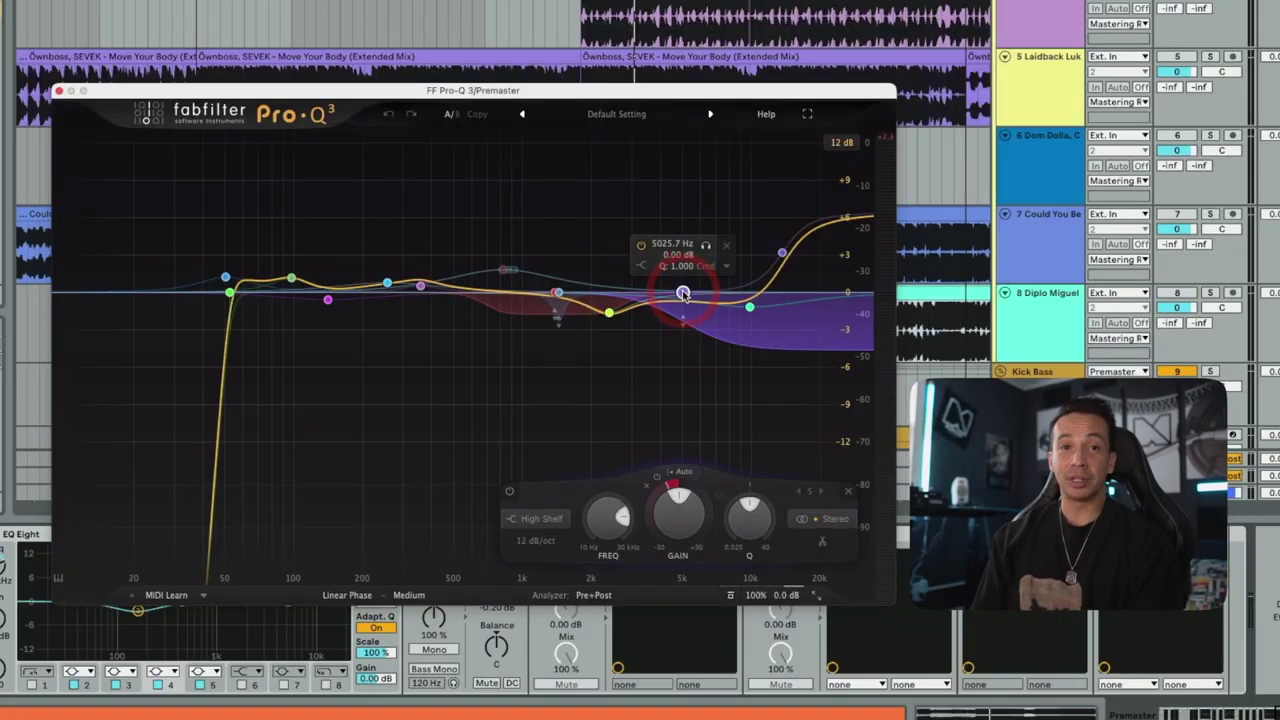
pyautogui.click(59, 91)
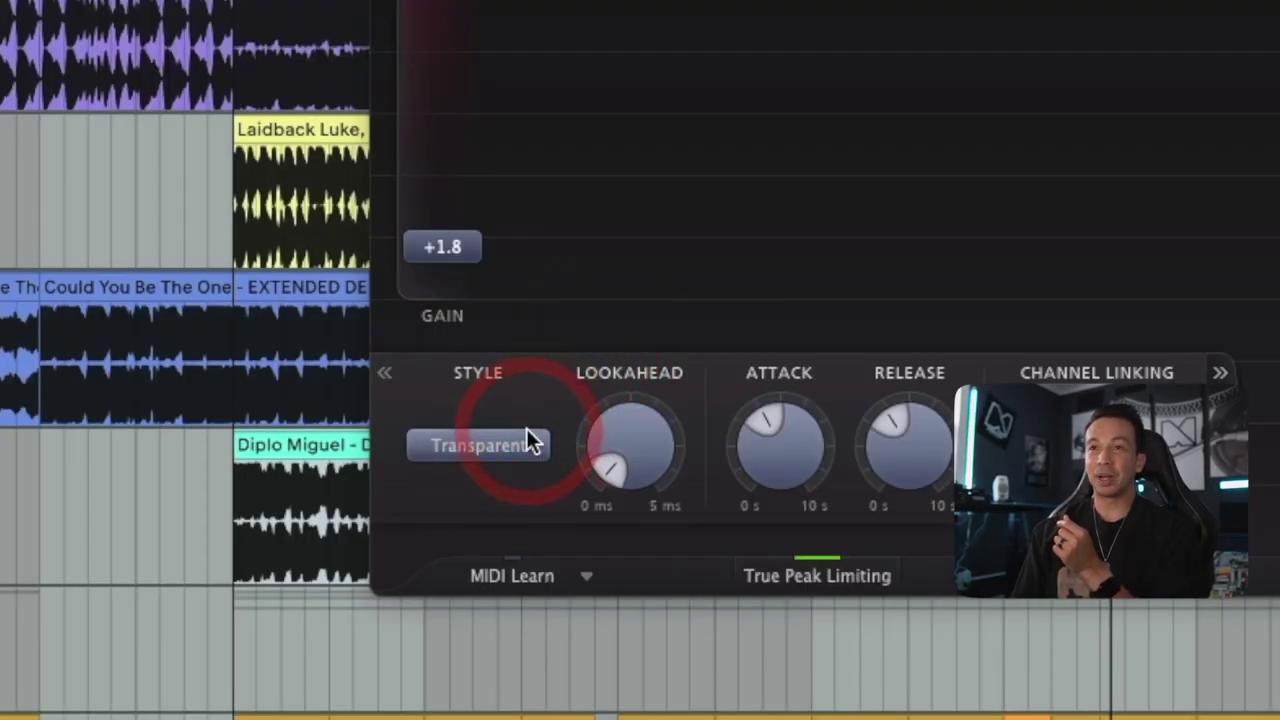
# Review the FF Pro-L 2 limiter's gain, style, True Peak Limiting, oversampling, dither and output ceiling settings
pyautogui.moveTo(466, 250)
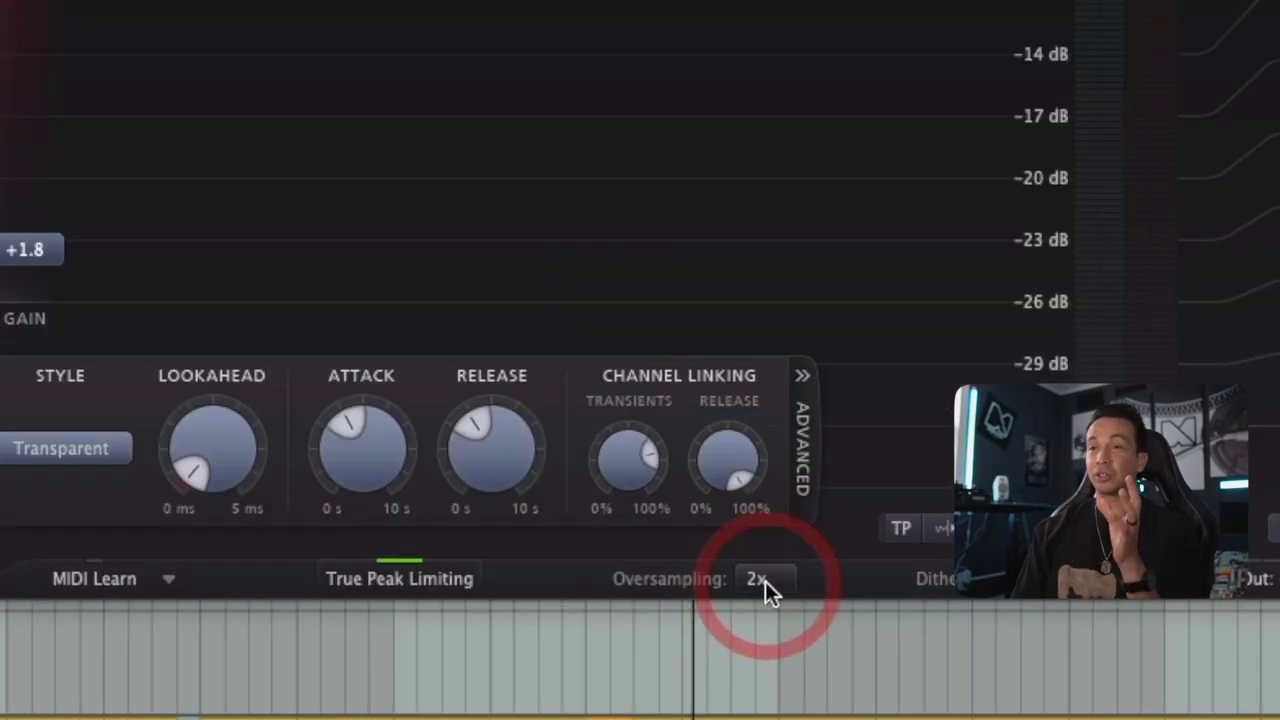
pyautogui.click(1022, 590)
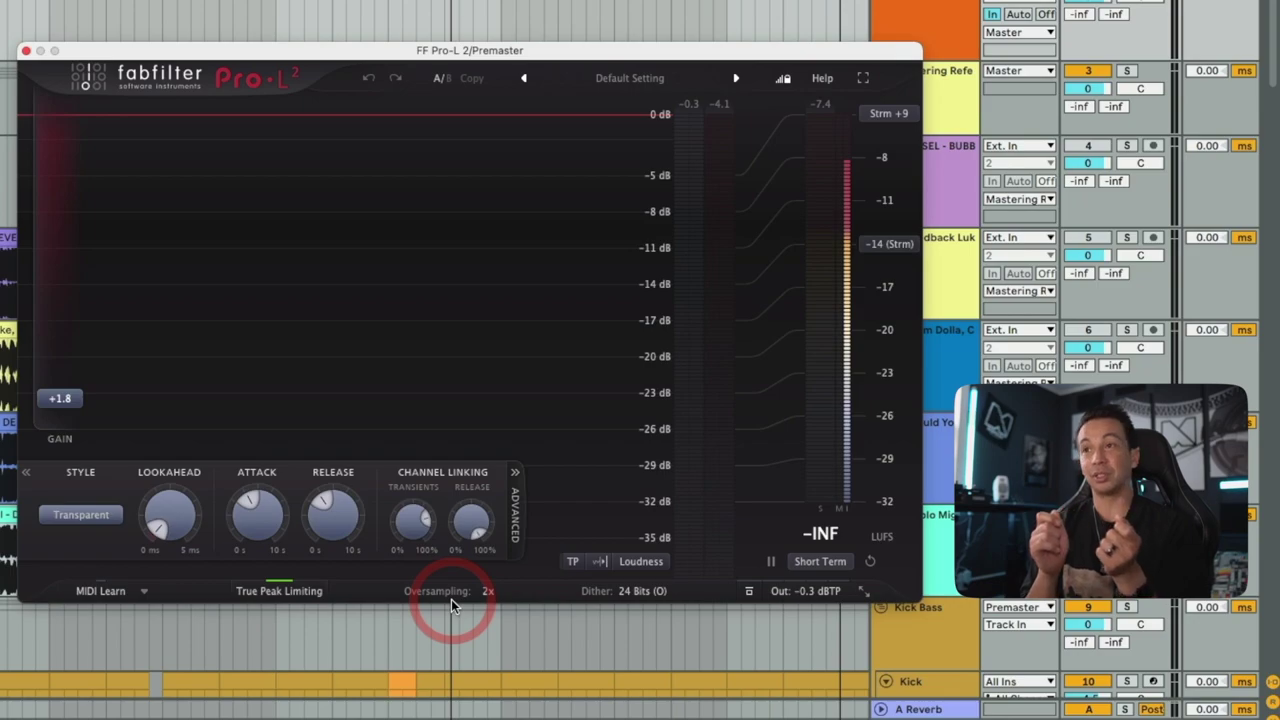
pyautogui.moveTo(805, 592)
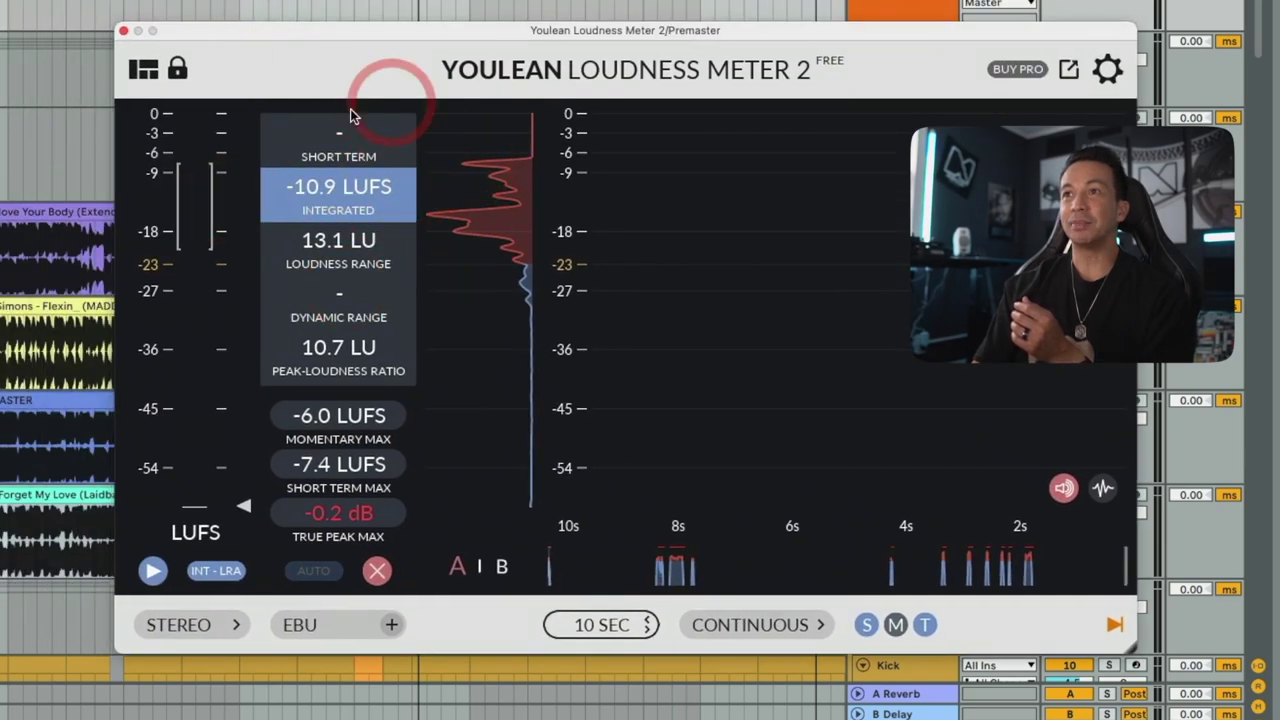
# Reset Youlean Loudness Meter 2 to measure the drop's integrated loudness, and close its window
pyautogui.click(322, 206)
pyautogui.click(376, 570)
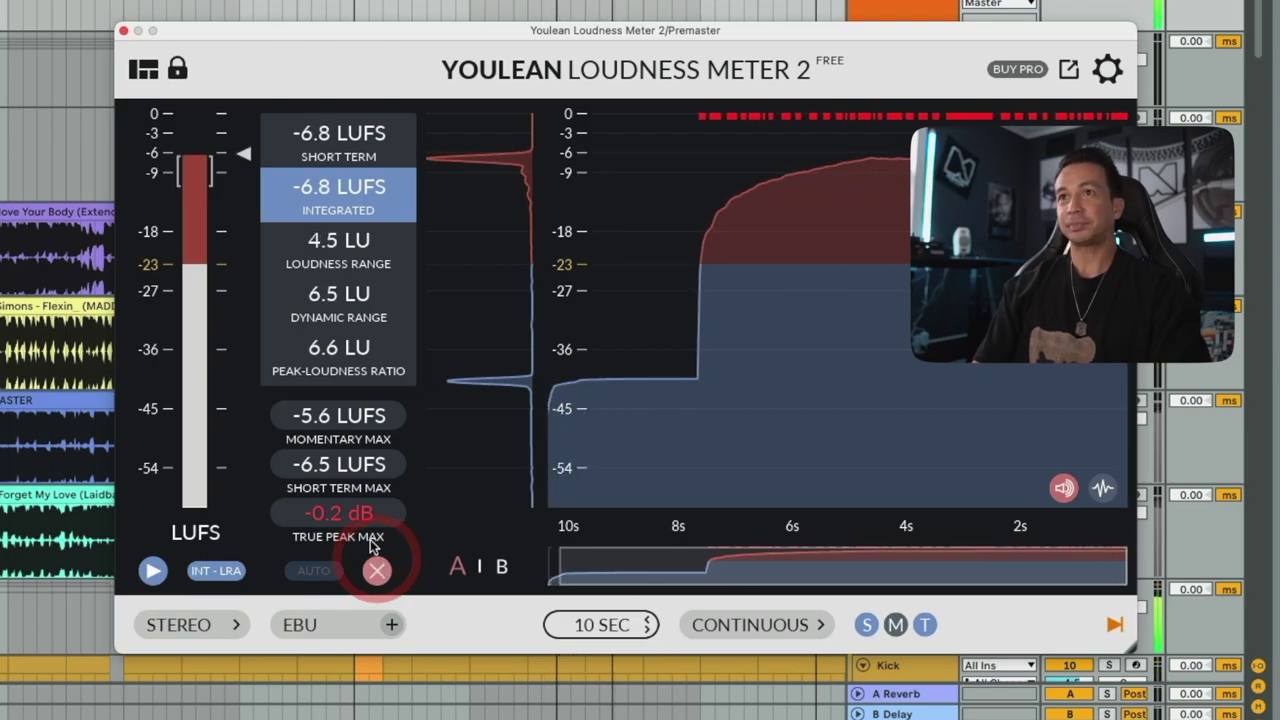
pyautogui.click(123, 31)
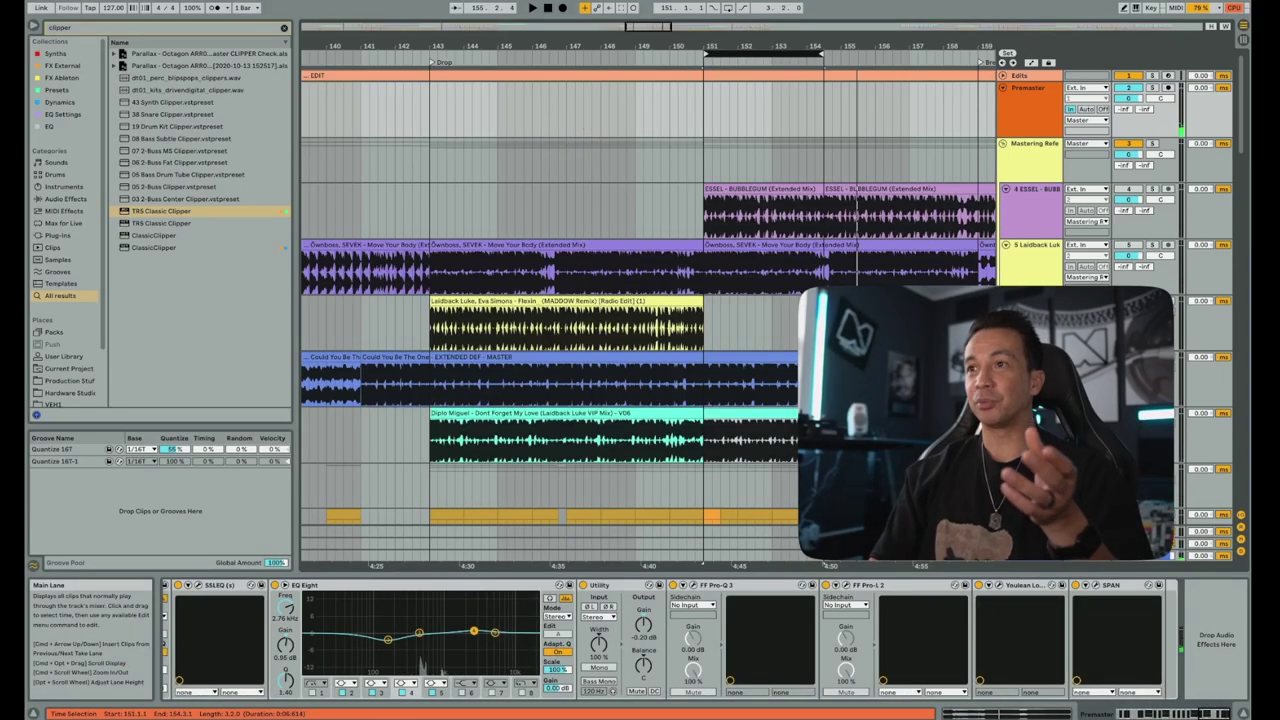
# Open SPAN at the end of the Premaster chain and play the track to check its frequency spectrum
pyautogui.click(1096, 586)
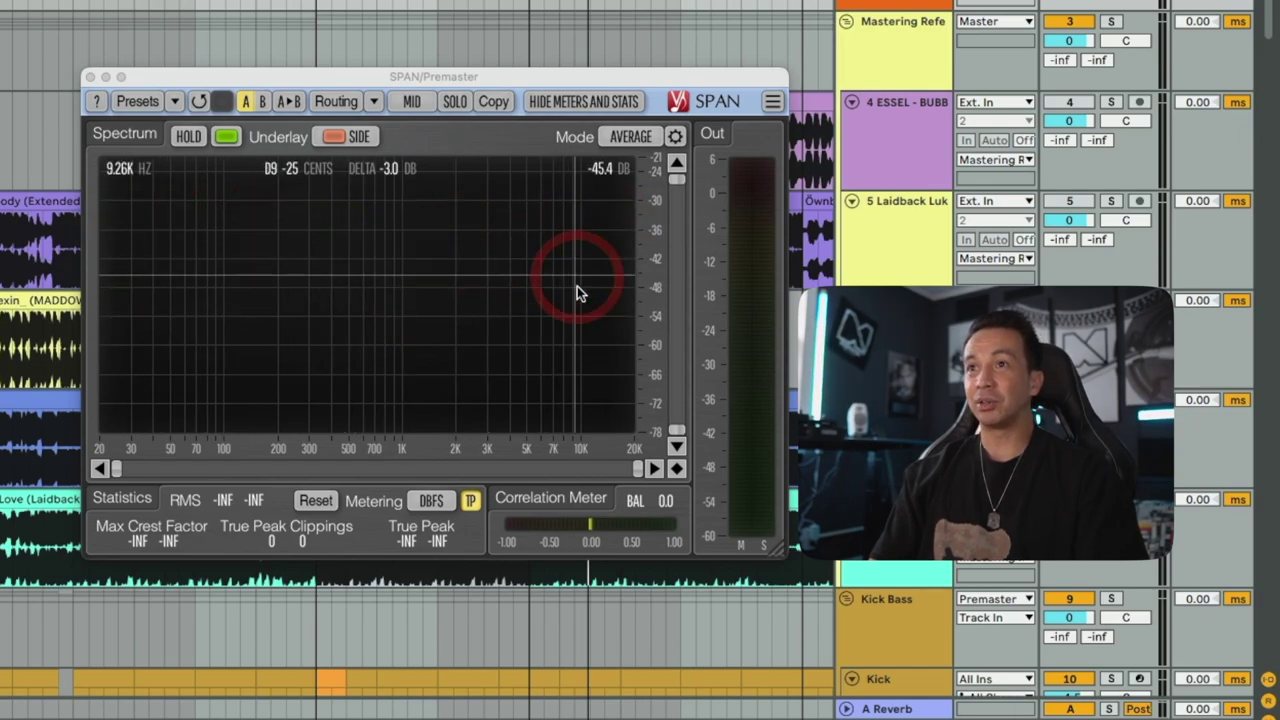
pyautogui.press('space')
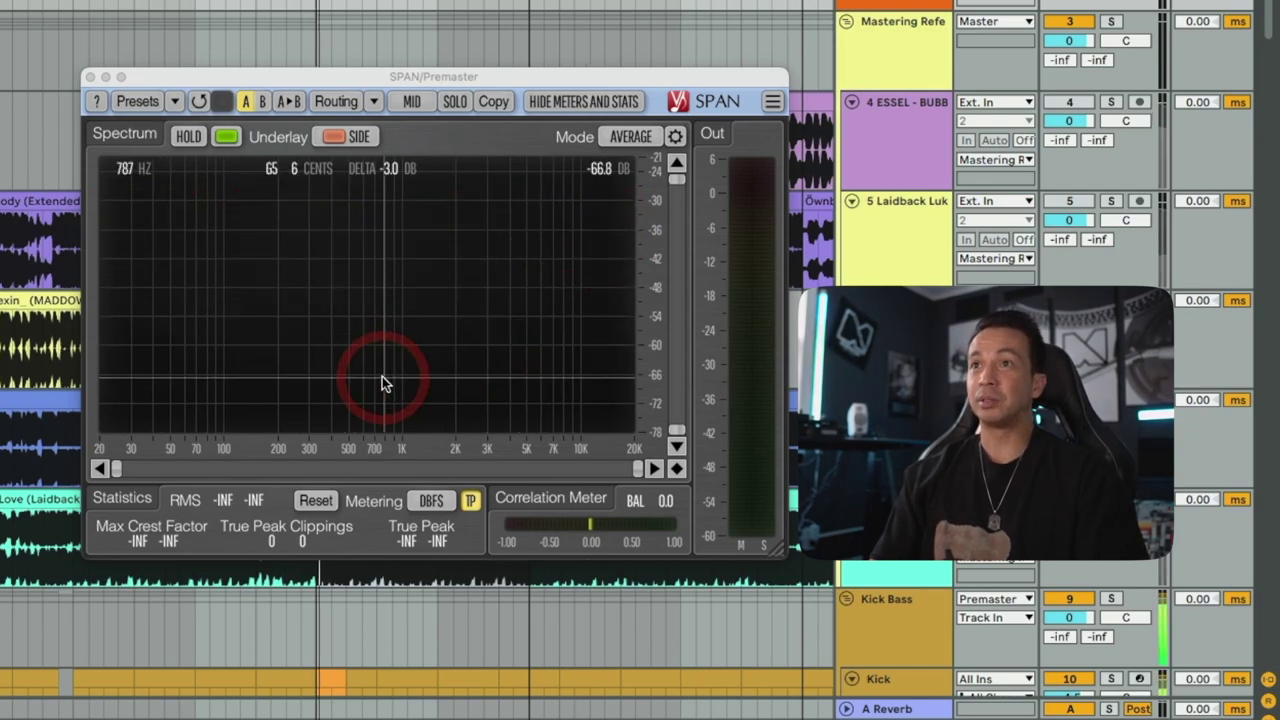
pyautogui.click(398, 575)
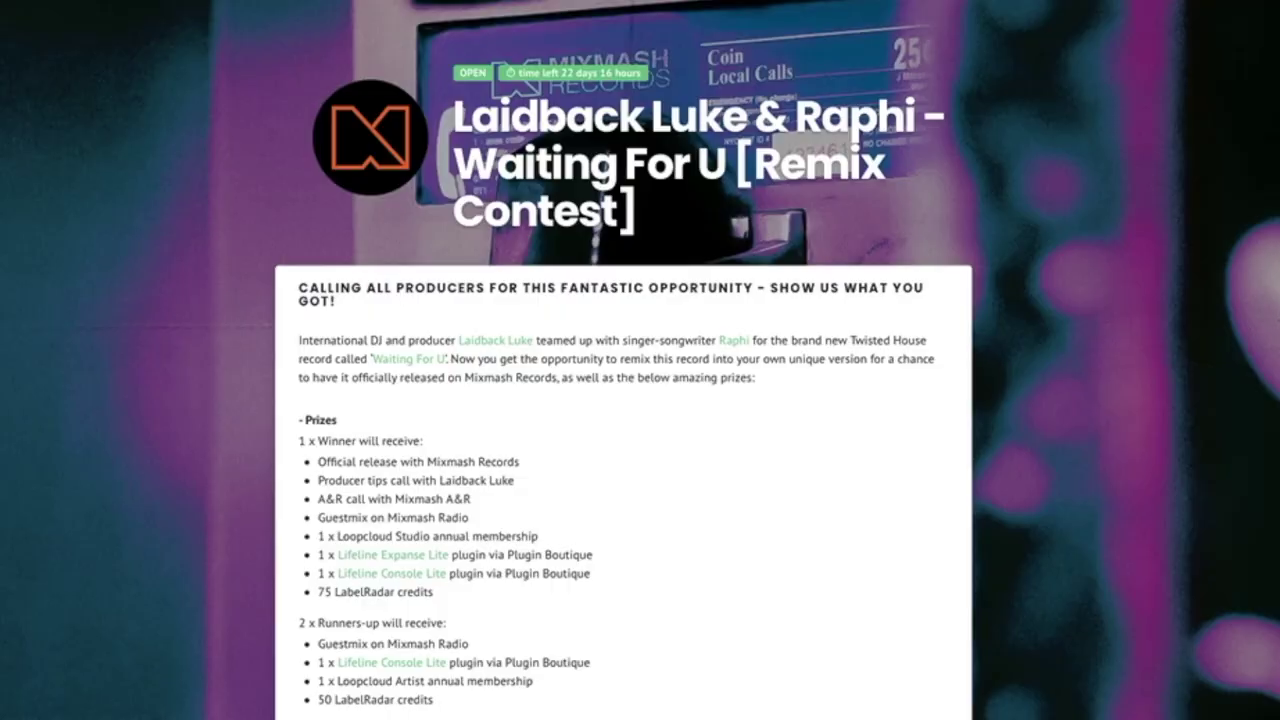
# Review the Waiting For U remix contest page's prizes, deadline, key and BPM down to the Download Stems link
pyautogui.scroll(-1, 640, 400)
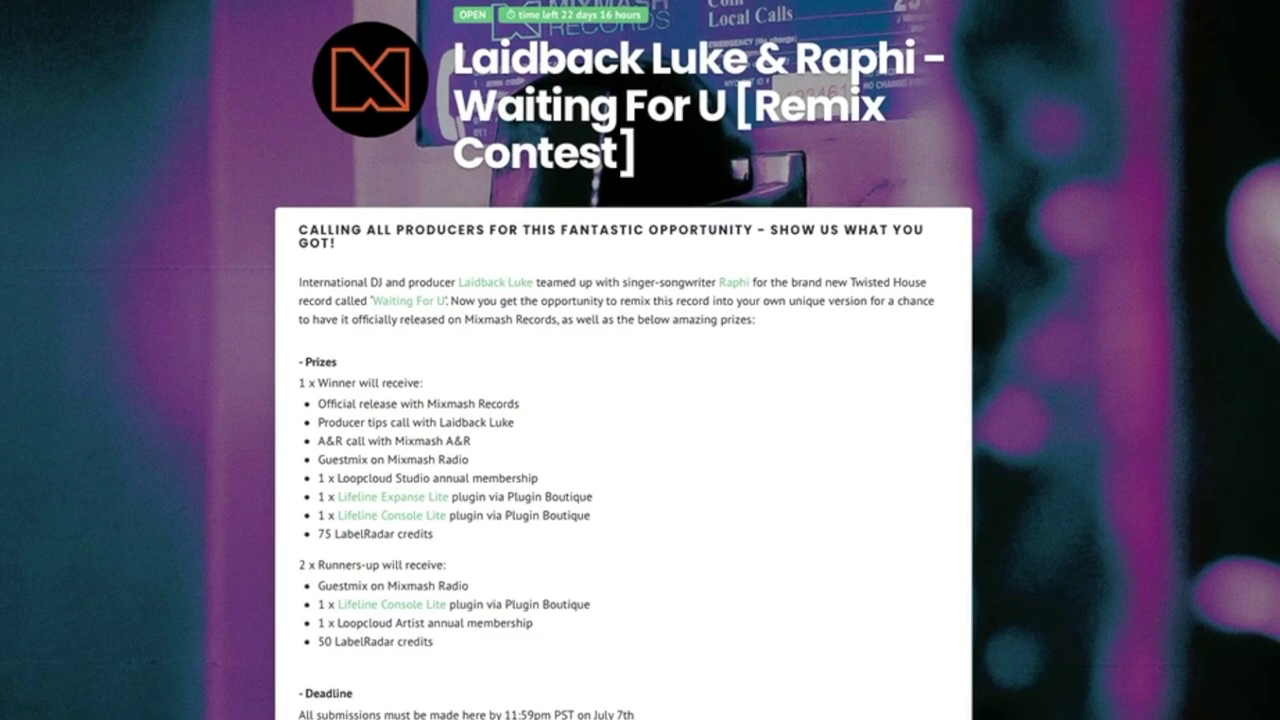
pyautogui.scroll(-3, 997, 571)
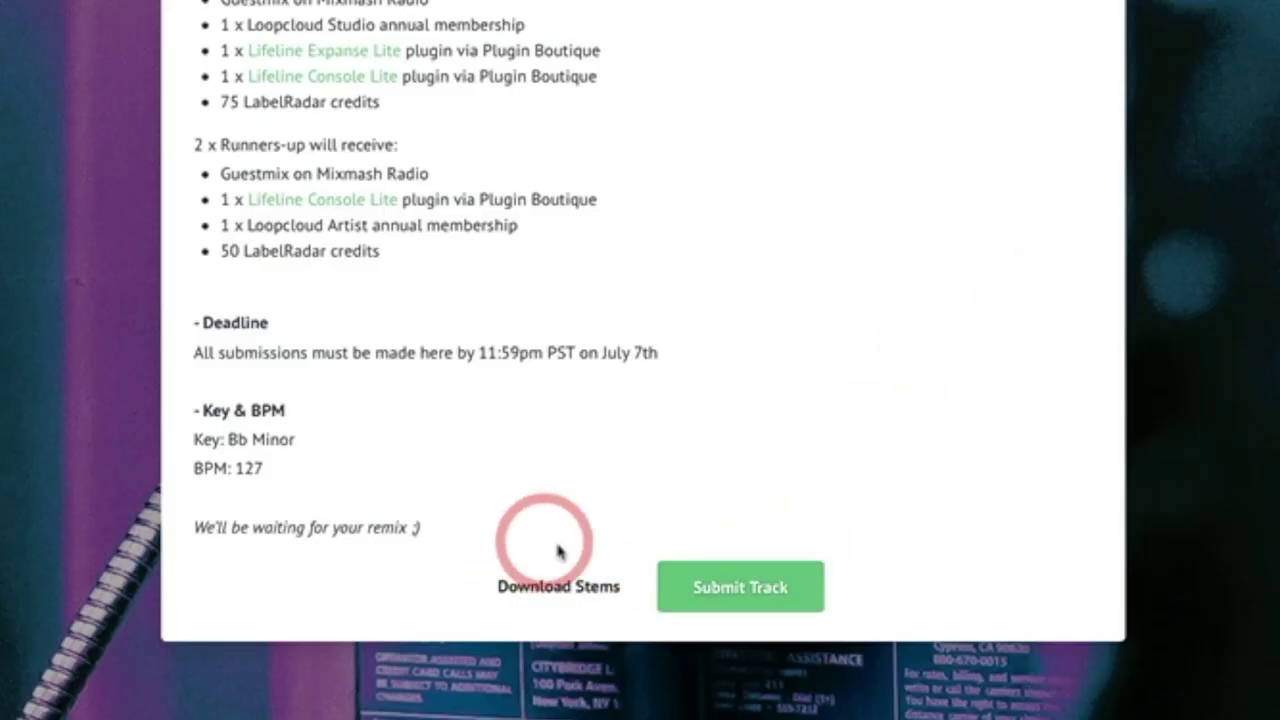